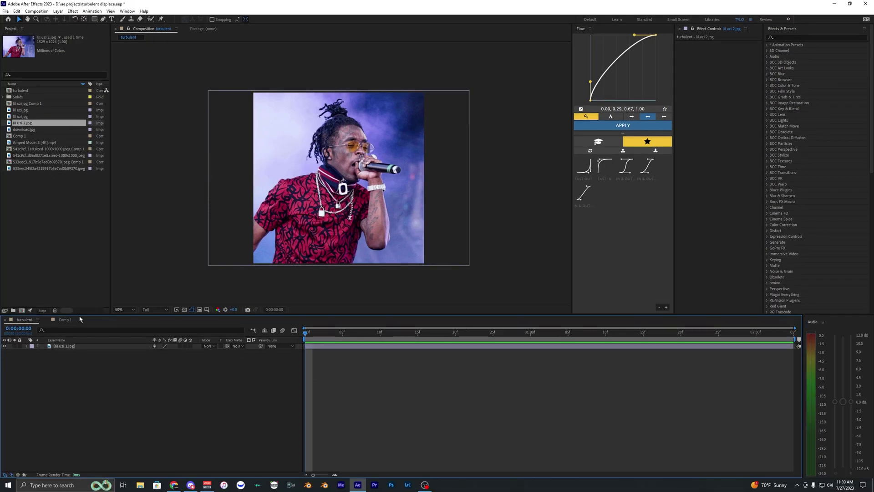
Pre-compose the lil uzi 2.jpg layer, moving all attributes into the new composition and adjusting its duration to the layer's time span
left_click(325, 345)
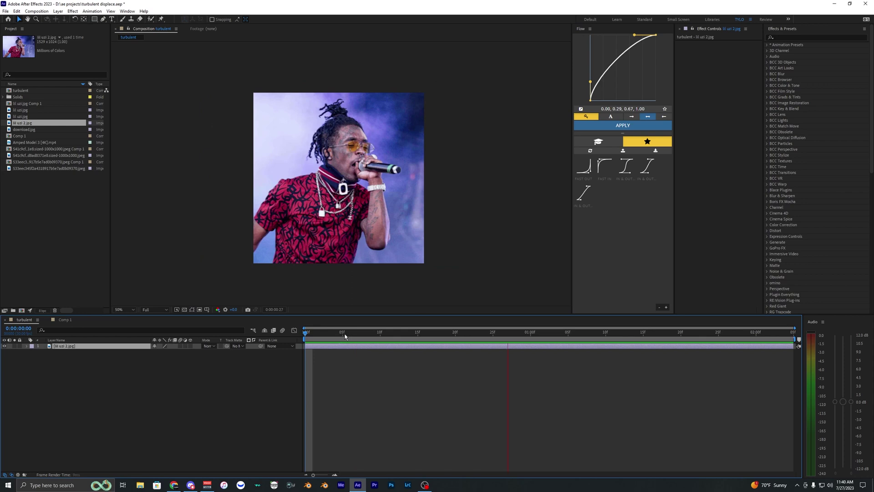
key("space")
left_click(305, 334)
left_click(317, 356)
left_click(316, 348)
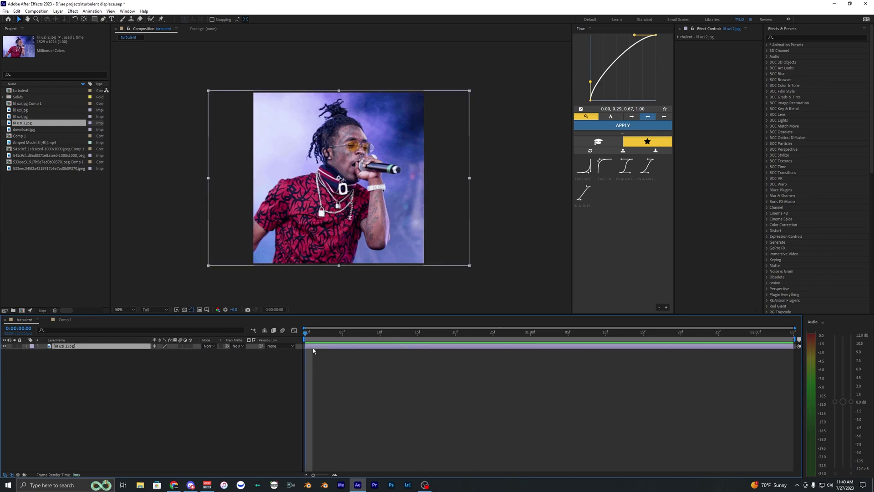
right_click(319, 349)
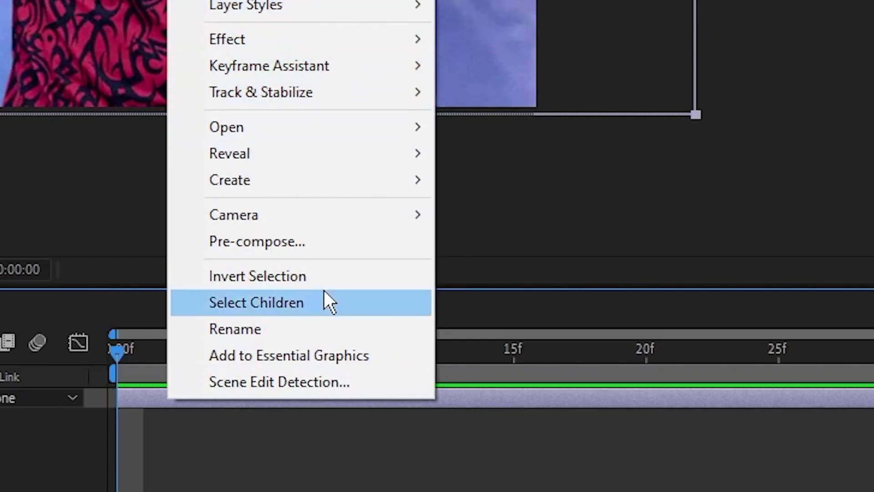
left_click(273, 241)
left_click(382, 48)
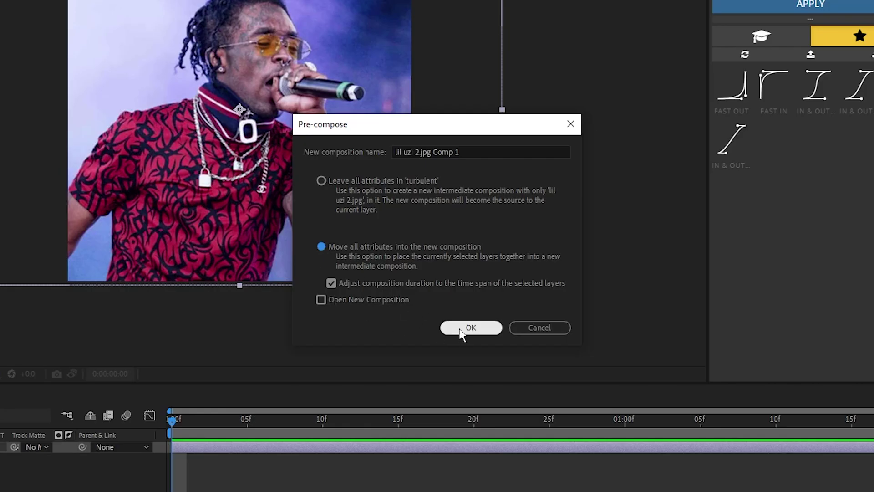
left_click(460, 329)
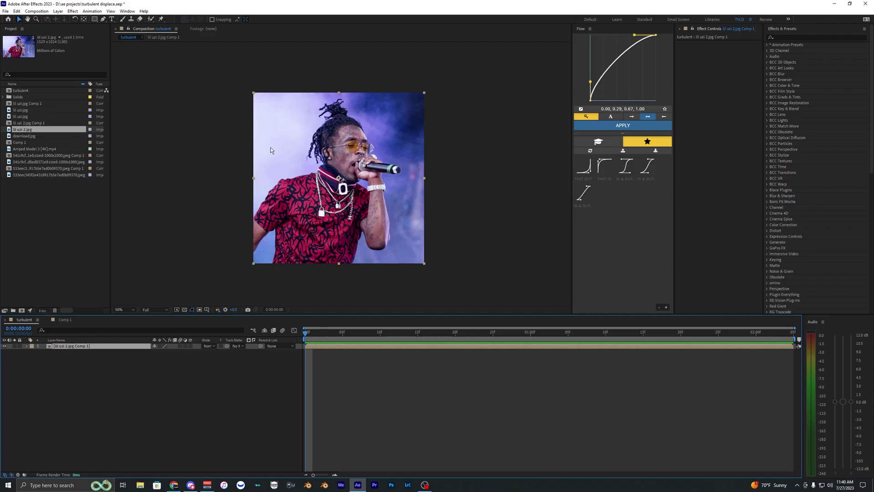
Find the Turbulent Displace effect and apply it to the pre-composed layer
left_click(328, 358)
left_click(318, 346)
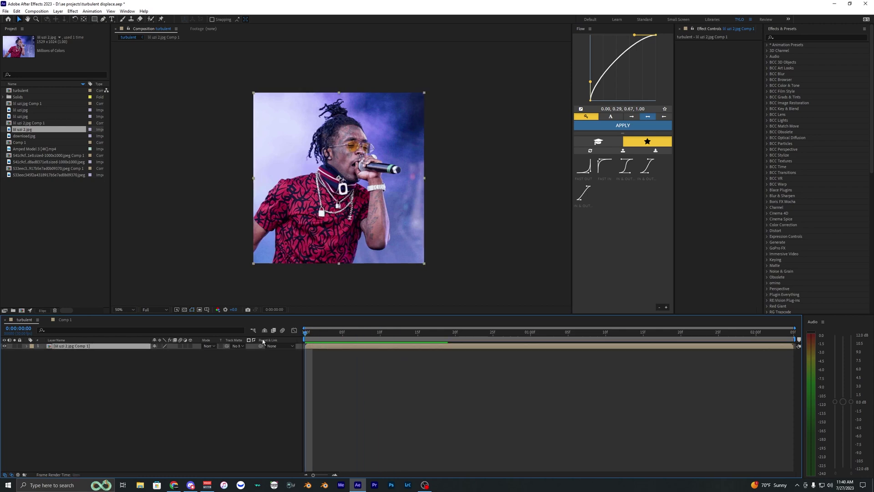
left_click(312, 354)
left_click(314, 346)
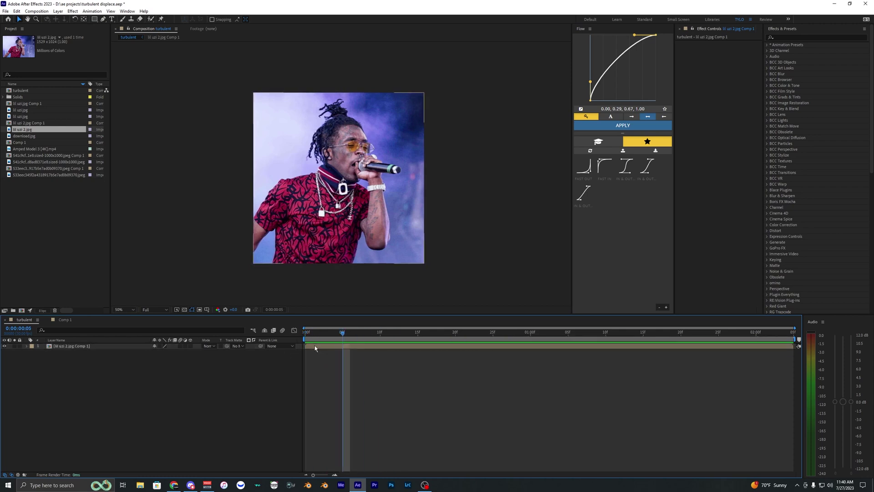
left_click(315, 347)
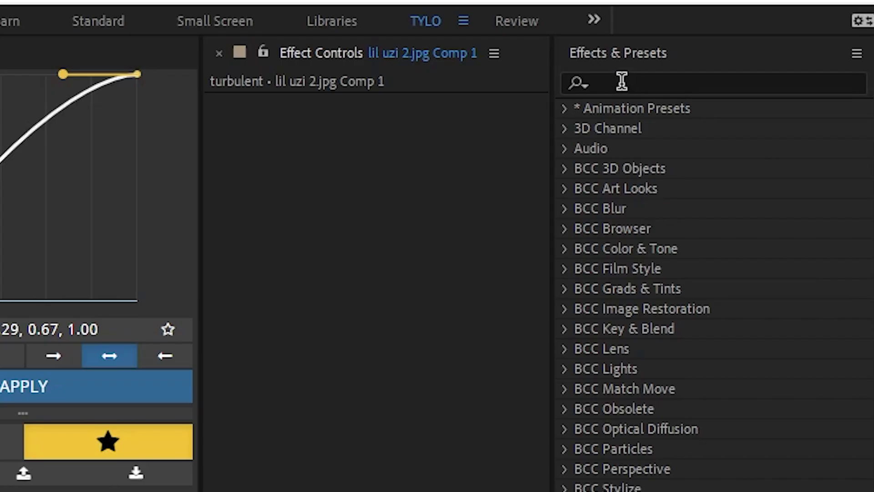
left_click(783, 37)
type("t")
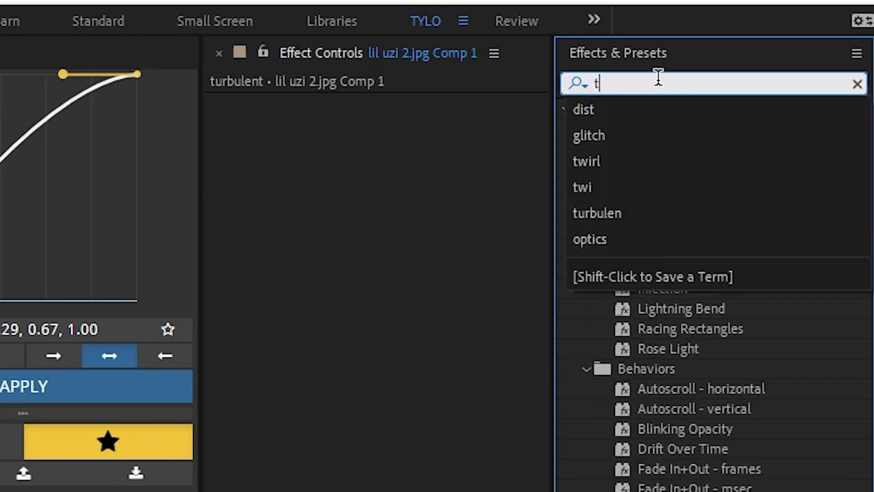
type("urbulent d")
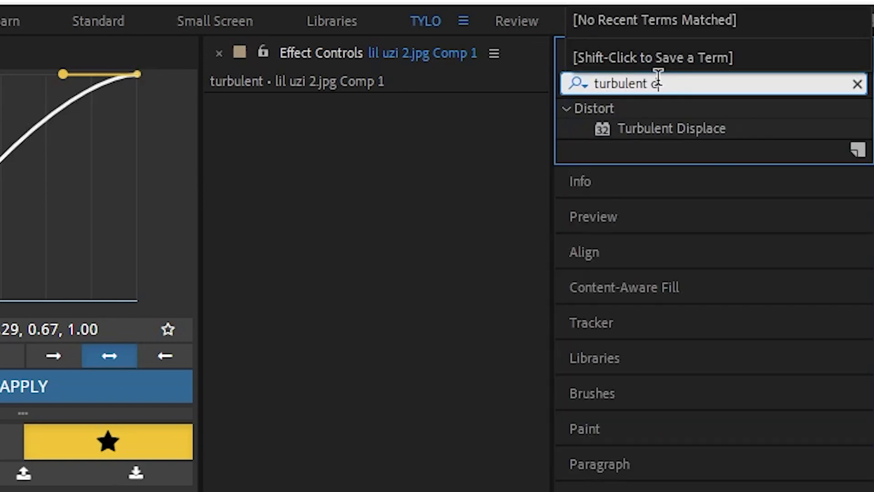
left_click_drag(687, 141, 264, 178)
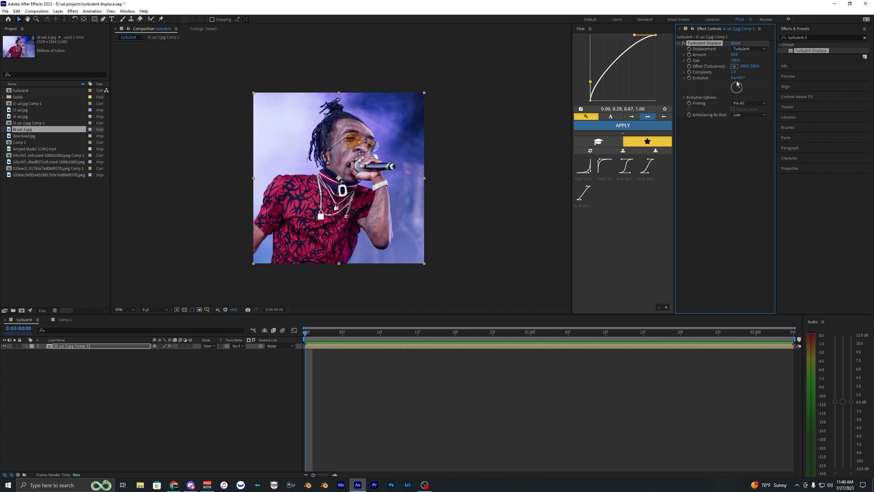
left_click_drag(733, 73, 746, 73)
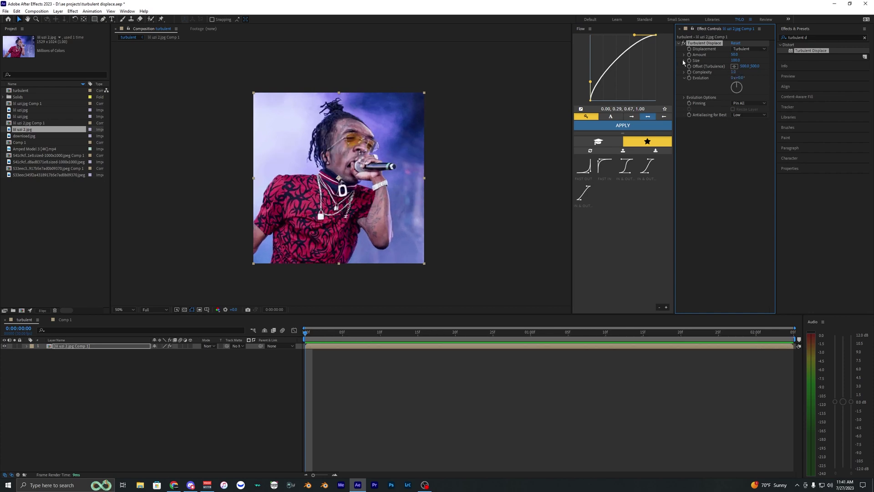
left_click(684, 61)
left_click(684, 60)
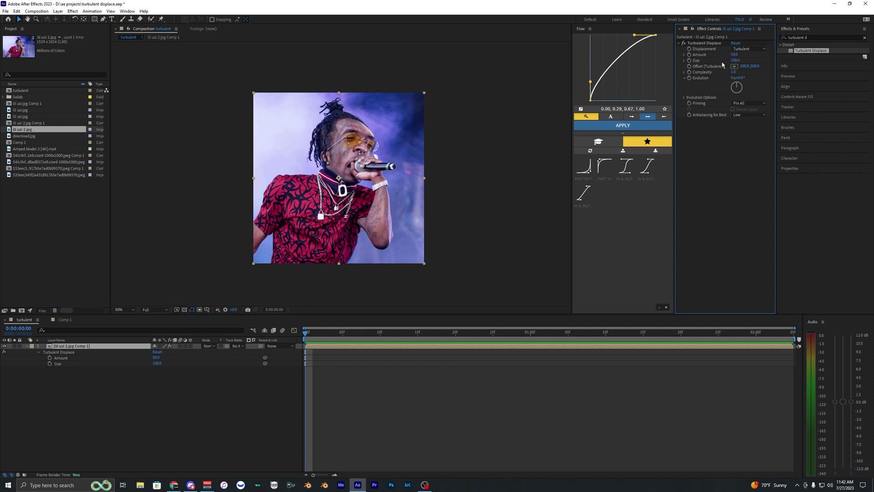
left_click(684, 60)
left_click(684, 60)
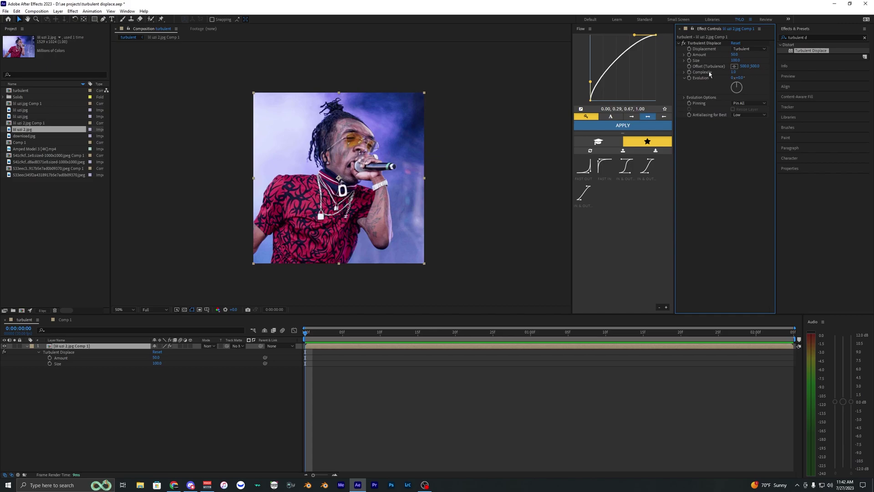
Set Turbulent Displace Amount to 70 and Size to 50, keyframing both at the first frame
left_click(734, 54)
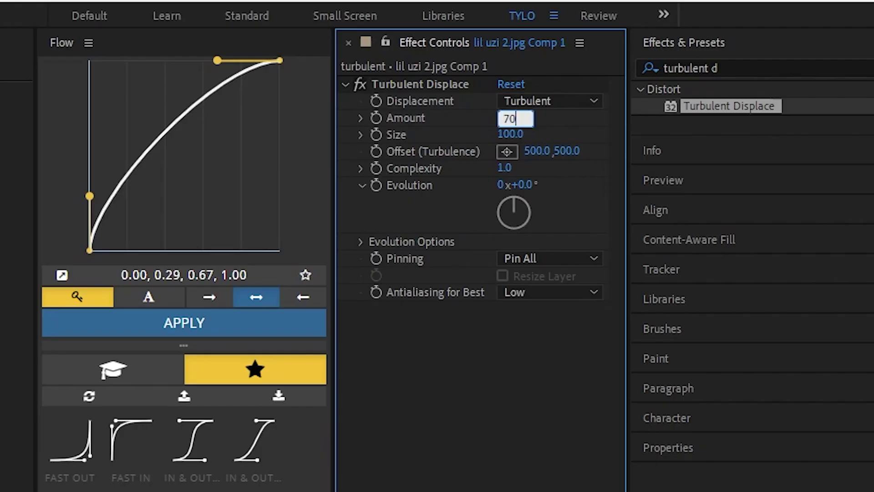
key("Return")
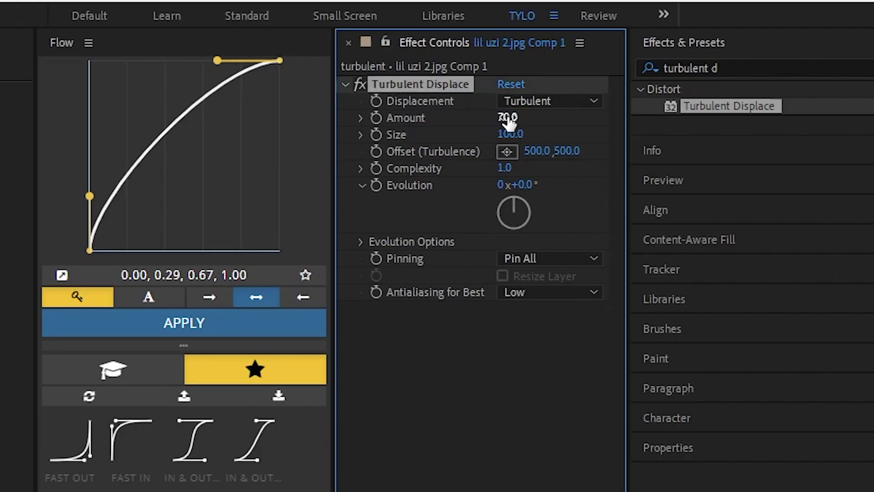
left_click(510, 132)
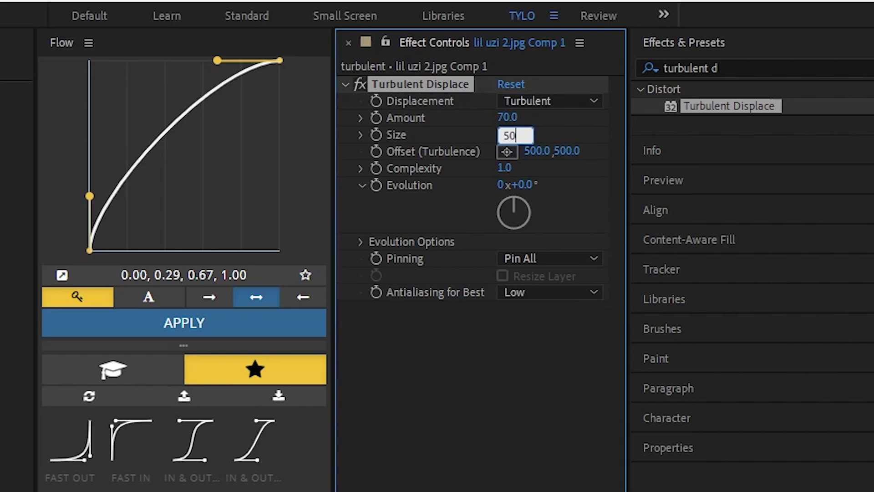
type("50")
key("Return")
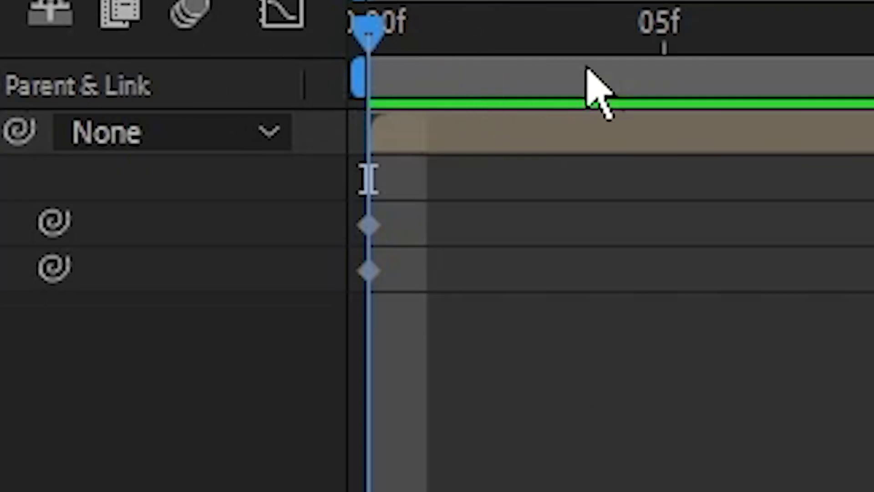
At the layer's last frame, keyframe Turbulent Displace Amount at 0 and Size at 170
left_click_drag(335, 334, 789, 357)
left_click(774, 346)
left_click(737, 55)
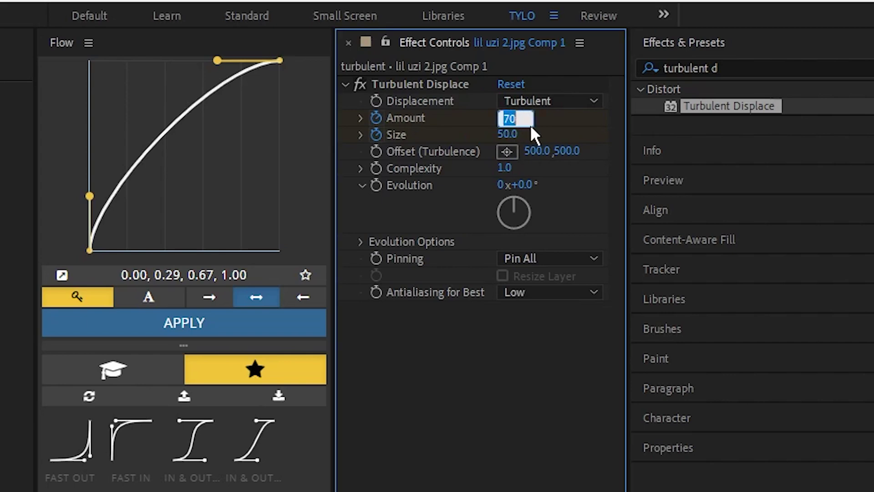
type("0")
key("Return")
left_click(505, 134)
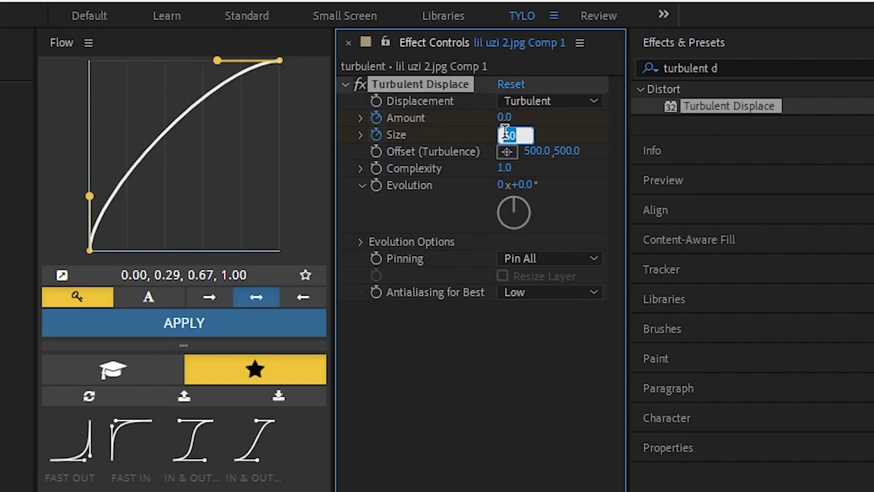
type("100")
key("Return")
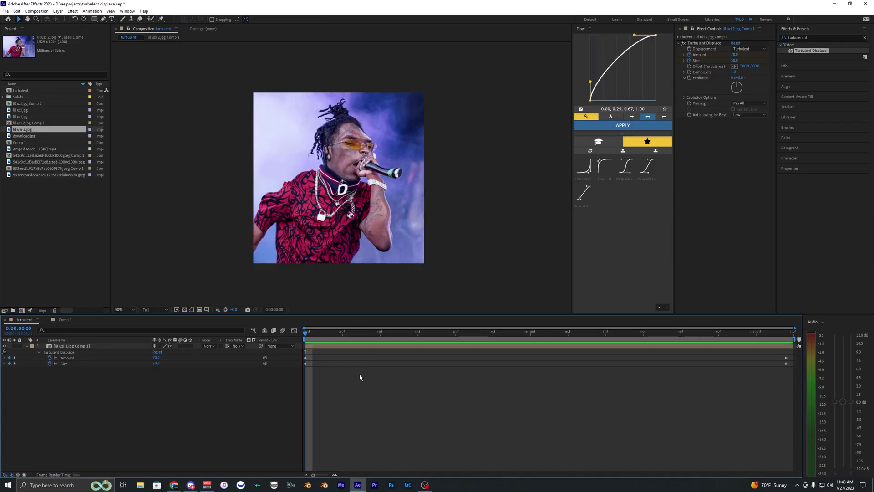
Preview the displacement animation and apply Easy Ease to all Amount and Size keyframes
key("space")
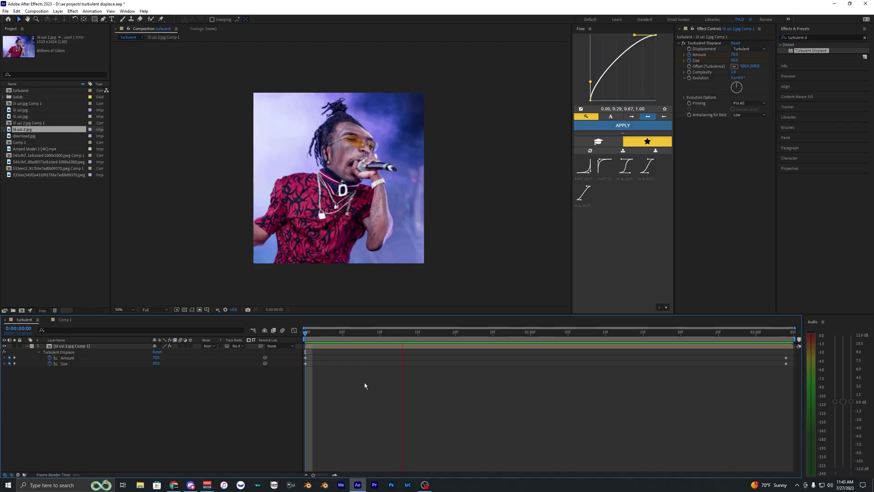
key("space")
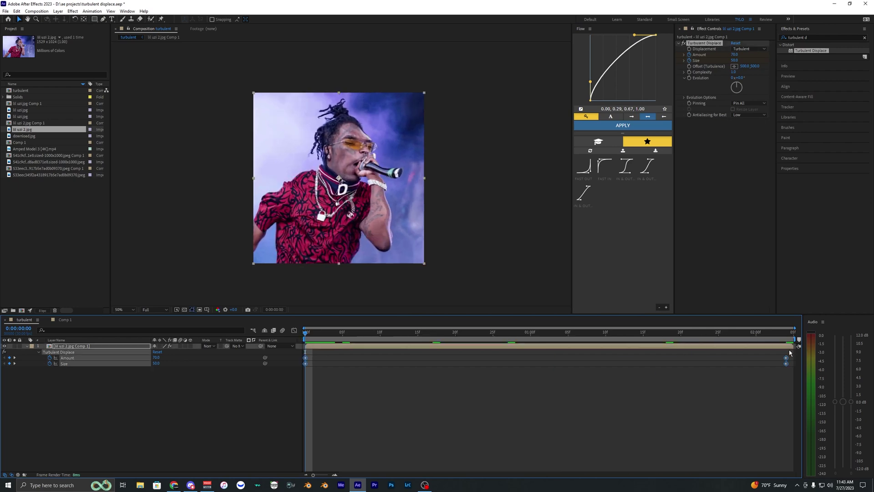
left_click_drag(789, 353, 305, 382)
key("F9")
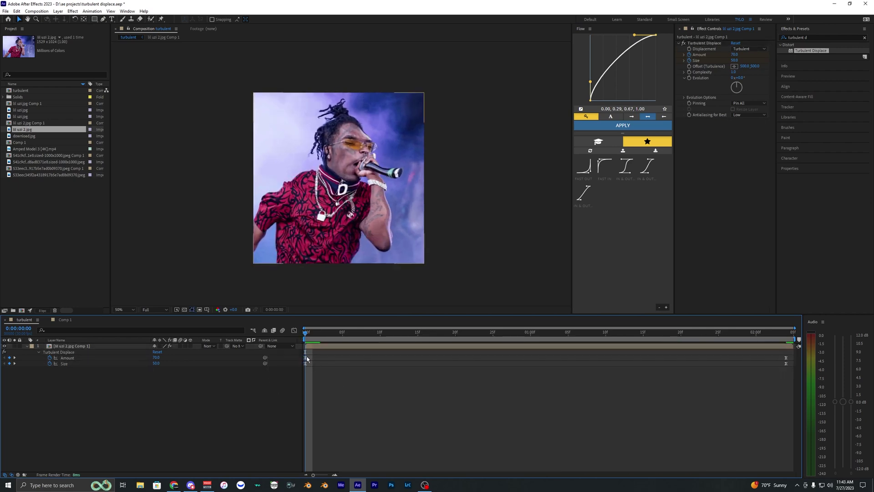
Reshape the Amount value curve in the Graph Editor to drop steeply at the start and ease gradually into the last keyframe
left_click(306, 358)
left_click(294, 330)
left_click_drag(464, 351, 270, 422)
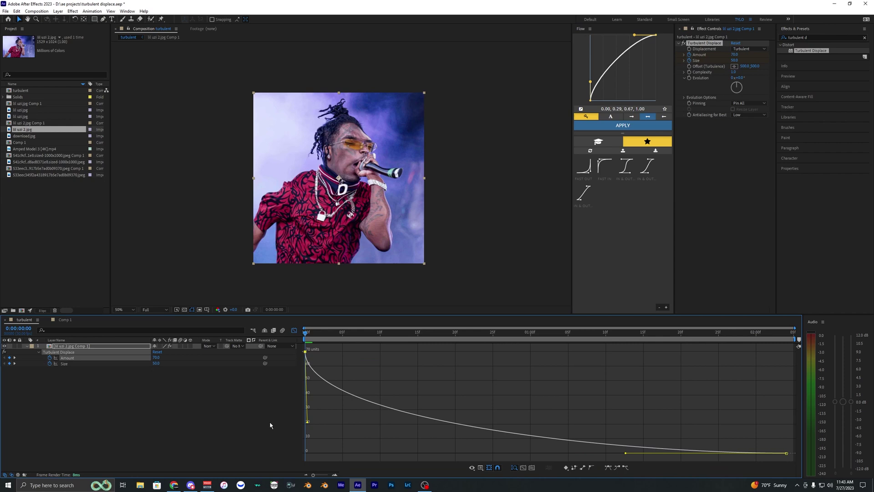
left_click_drag(625, 453, 554, 444)
Check the Size curve, fine-tune the starting handle of the Amount curve, and preview the animation before closing the Graph Editor
left_click(64, 363)
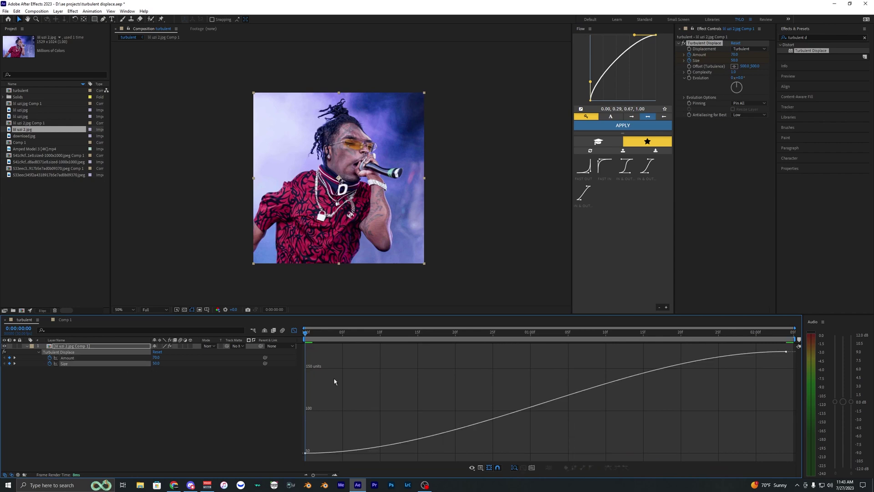
left_click(305, 453)
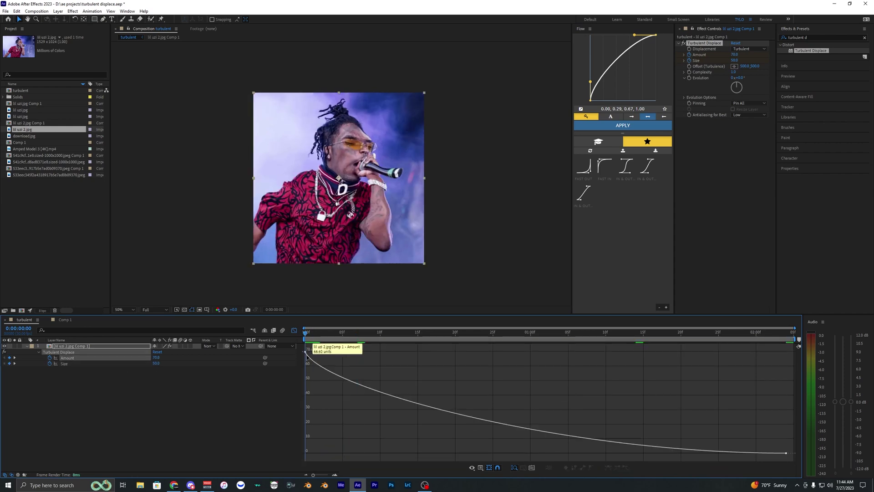
left_click(305, 352)
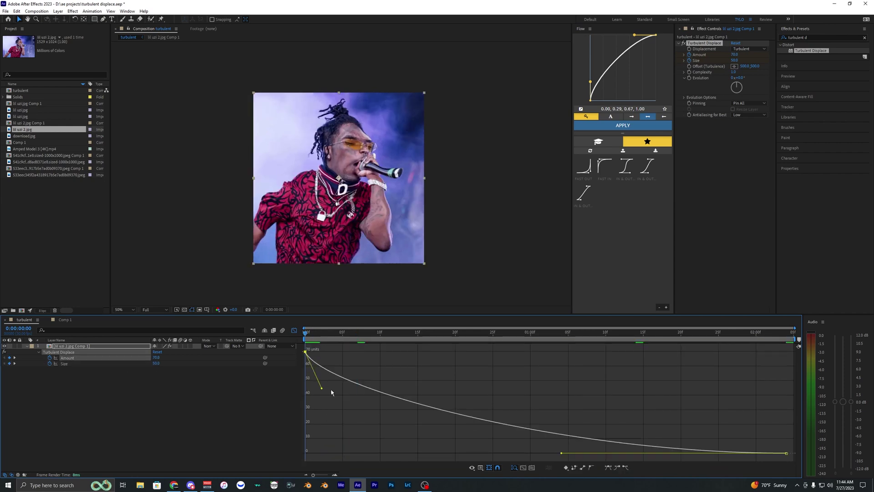
left_click_drag(322, 389, 321, 386)
left_click(344, 390)
key("space")
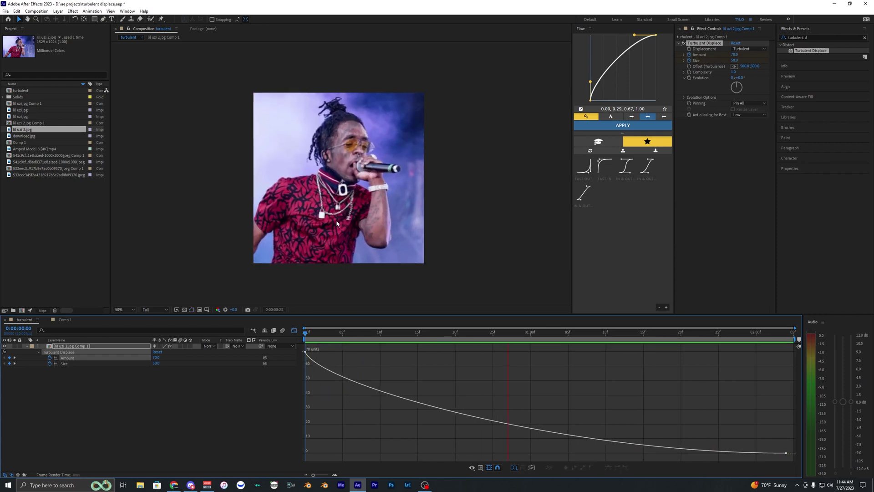
left_click(294, 330)
Set both Turbulent Displace Amount and Size to 100 at the first frame
left_click(317, 347)
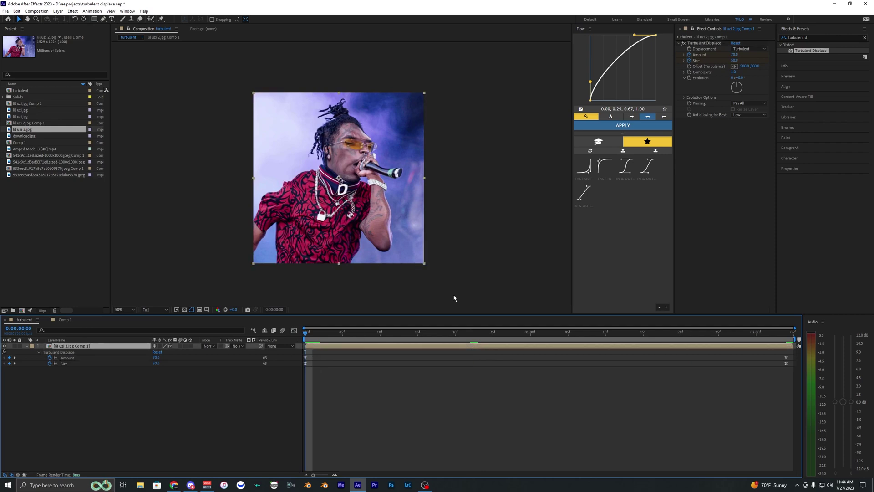
left_click(733, 55)
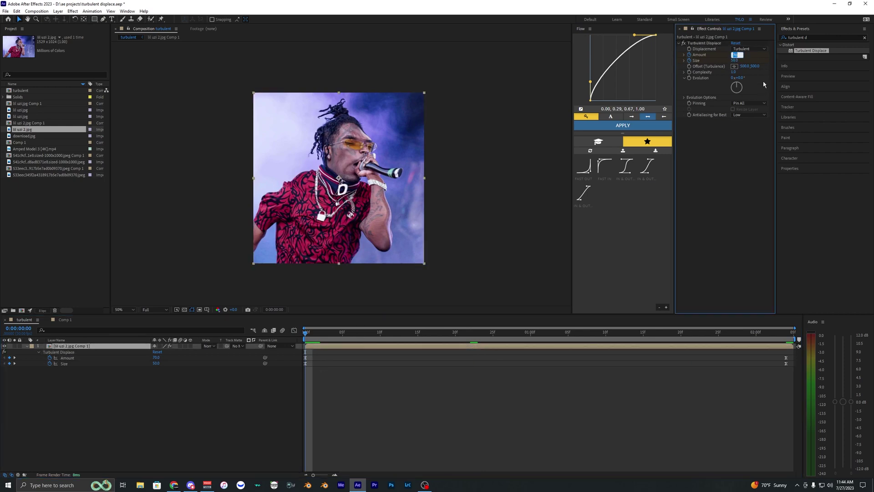
type("100")
key("Return")
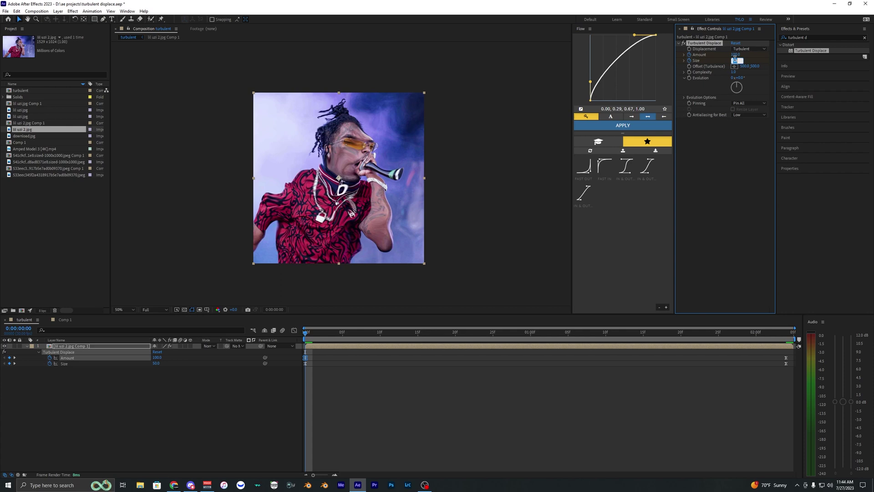
key("Return")
left_click(319, 387)
Set Turbulent Displace Size to 300 at the last keyframe and preview the animation
left_click_drag(305, 332, 784, 307)
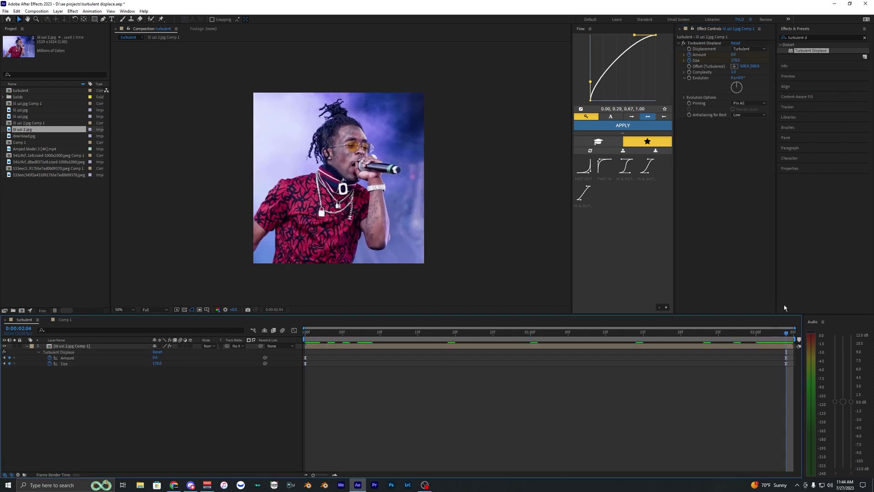
left_click(736, 60)
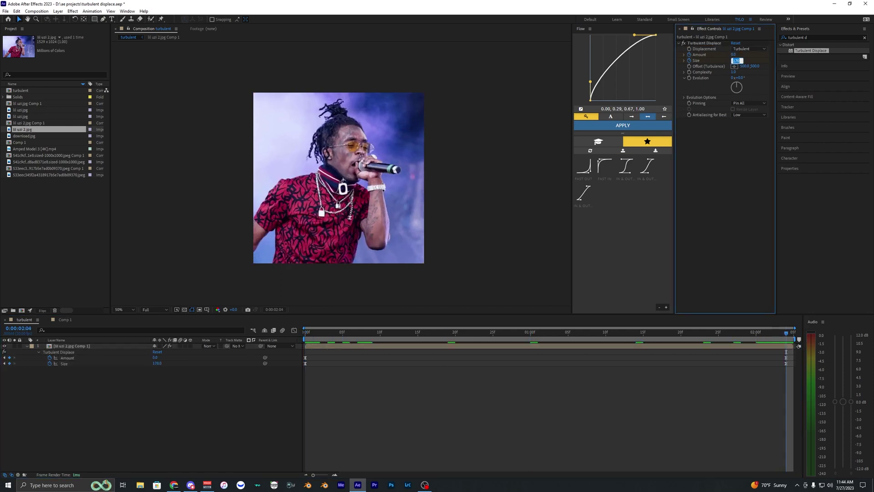
type("300")
key("Return")
key("space")
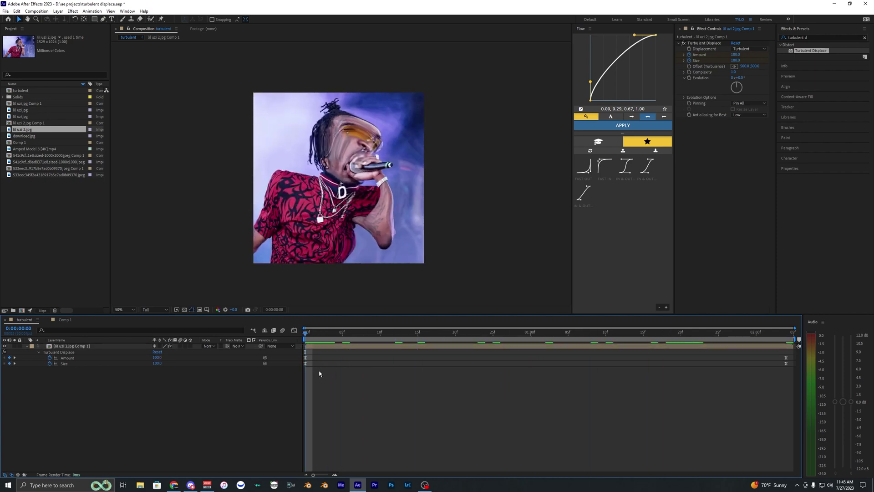
Set the displacement type of the image layer's Turbulent Displace effect to Turbulent Smoother
left_click(749, 49)
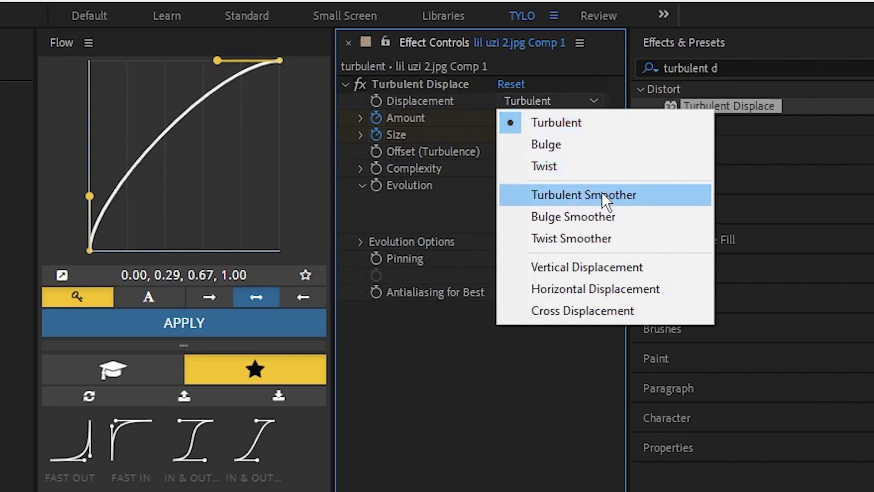
left_click(584, 194)
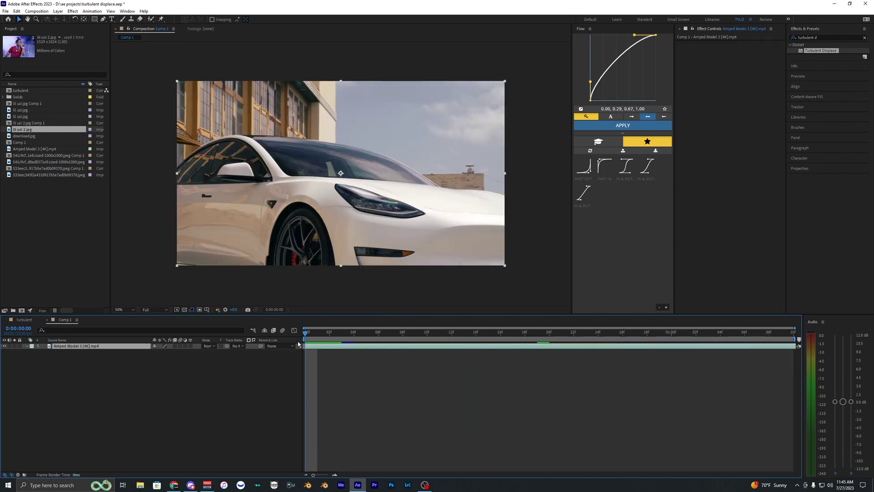
Apply Turbulent Displace to the Amped Model 3 clip in Comp 1, set Amount to 90, and keyframe Amount and Size at the first frame
left_click(317, 349)
left_click_drag(820, 50, 707, 61)
type("90")
key("Return")
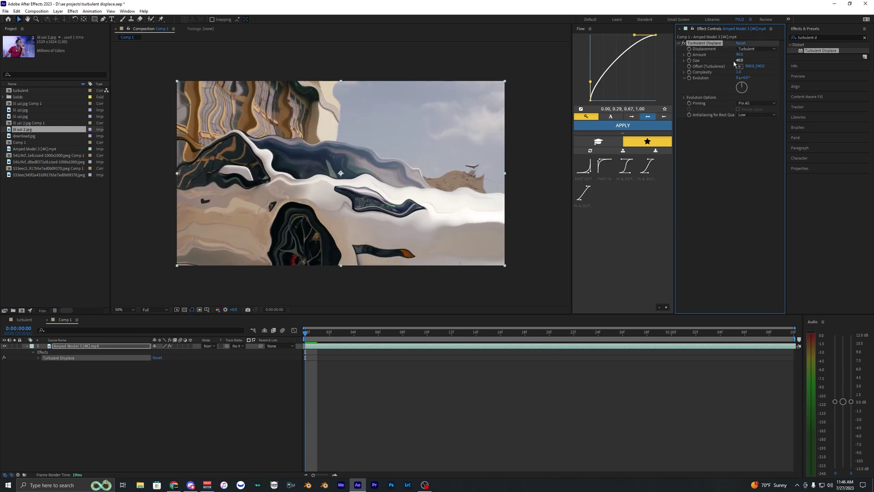
left_click(741, 342)
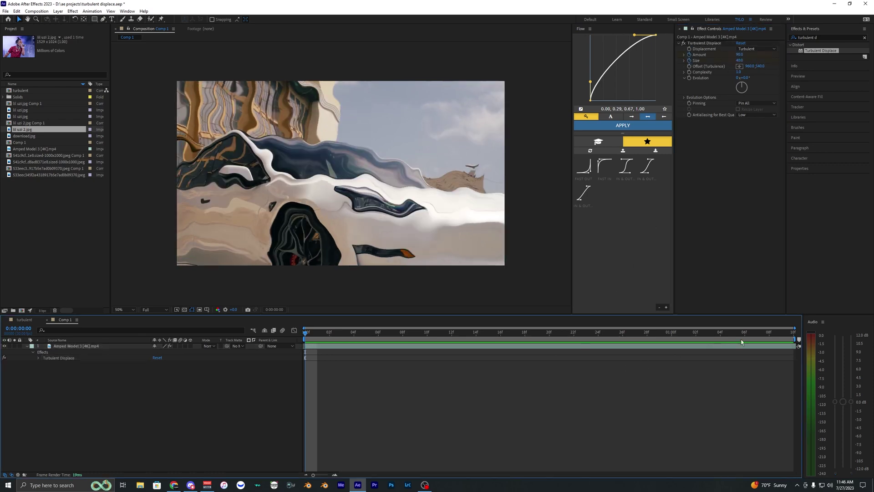
Keyframe the clip's Turbulent Displace Size at 130 and Amount at 0 near the end, at 0:00:01:09
left_click(739, 61)
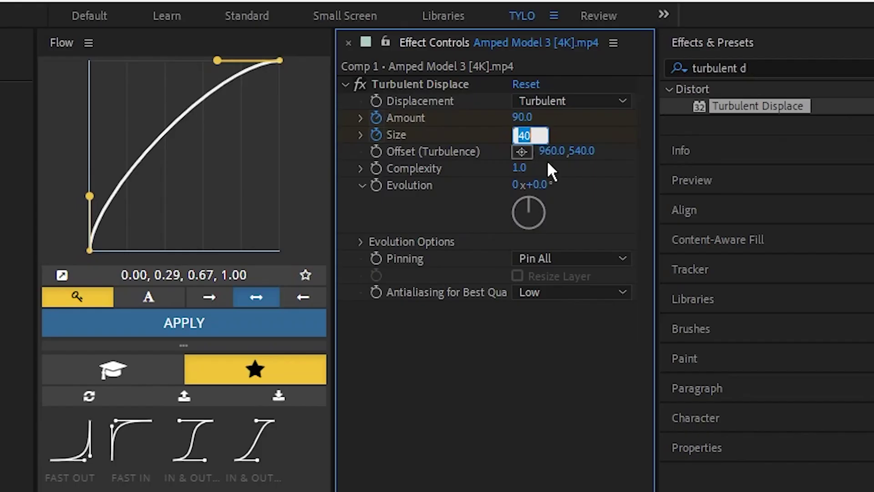
left_click(550, 170)
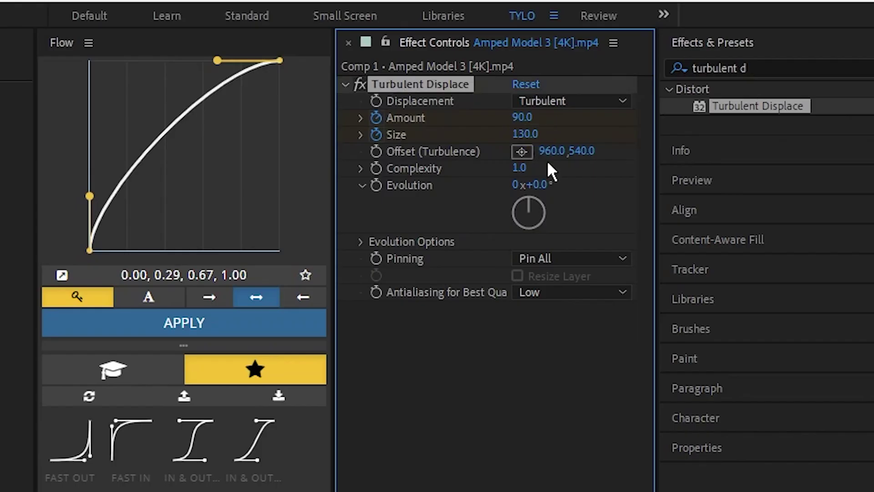
left_click(520, 118)
type("0")
key("Return")
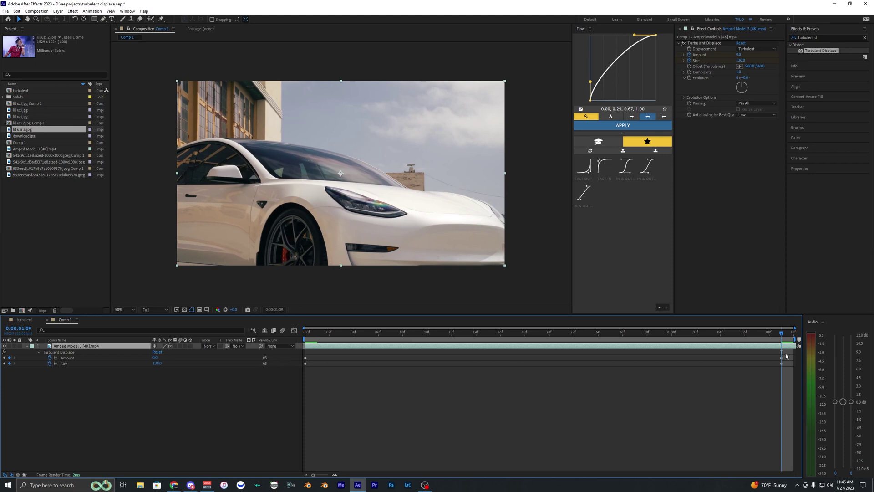
Ease all of the clip's Amount and Size keyframes and preview the distortion
left_click_drag(787, 356, 283, 398)
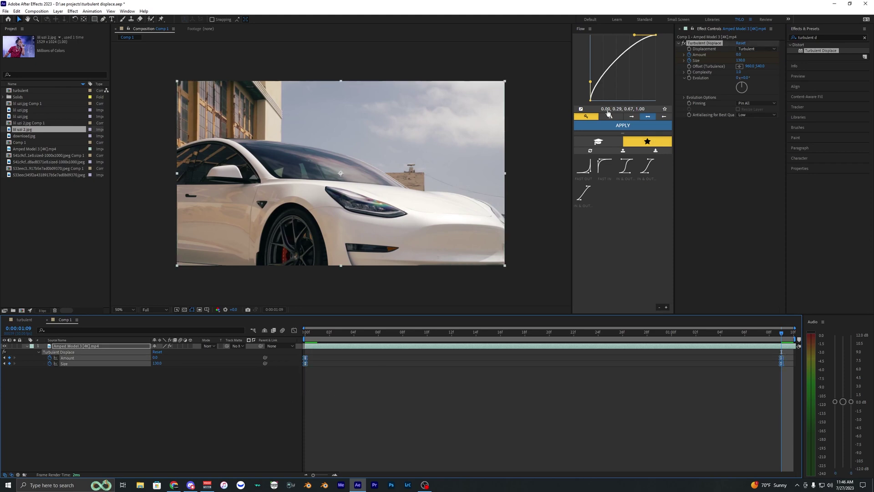
key("space")
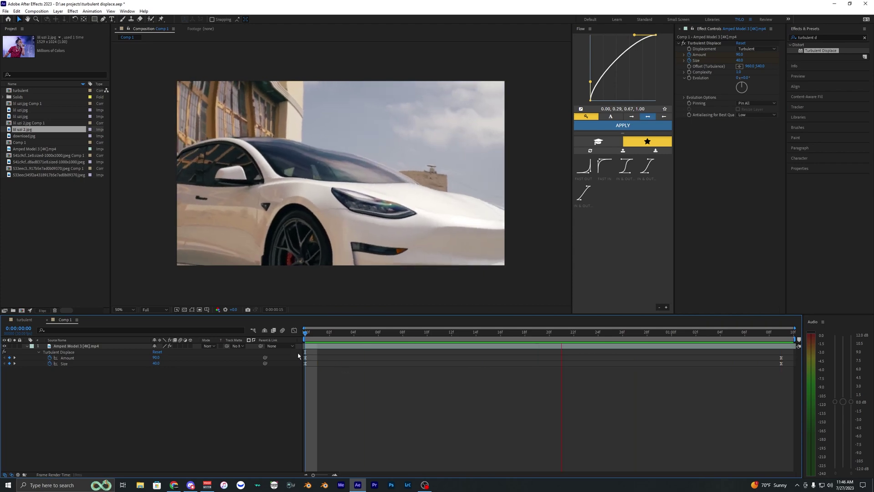
key("space")
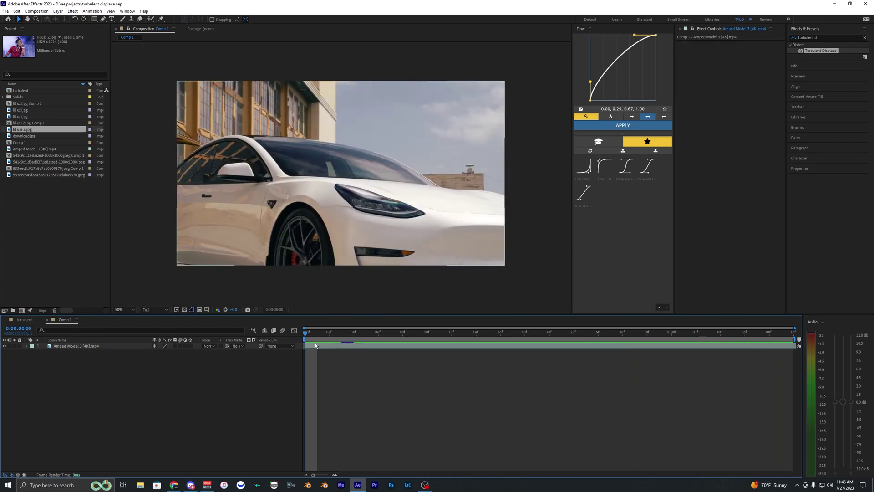
Reveal the Blocks preset from the Backgrounds animation presets in Explorer
left_click(315, 334)
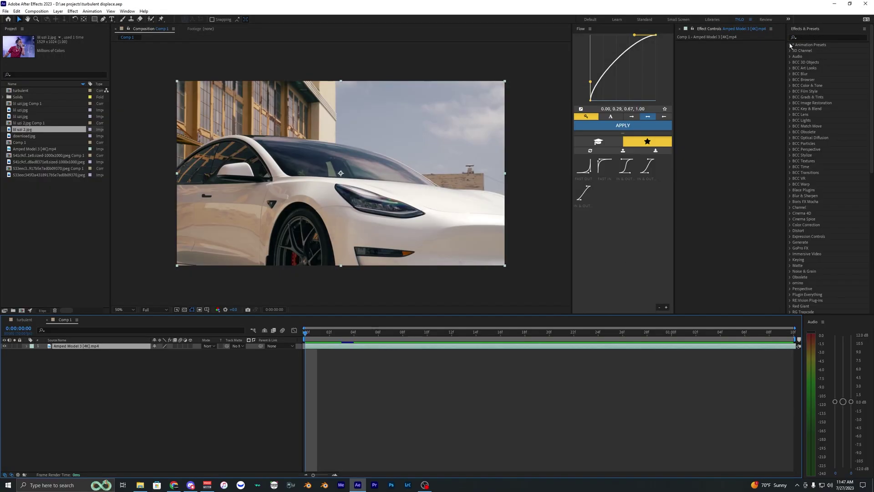
left_click(791, 45)
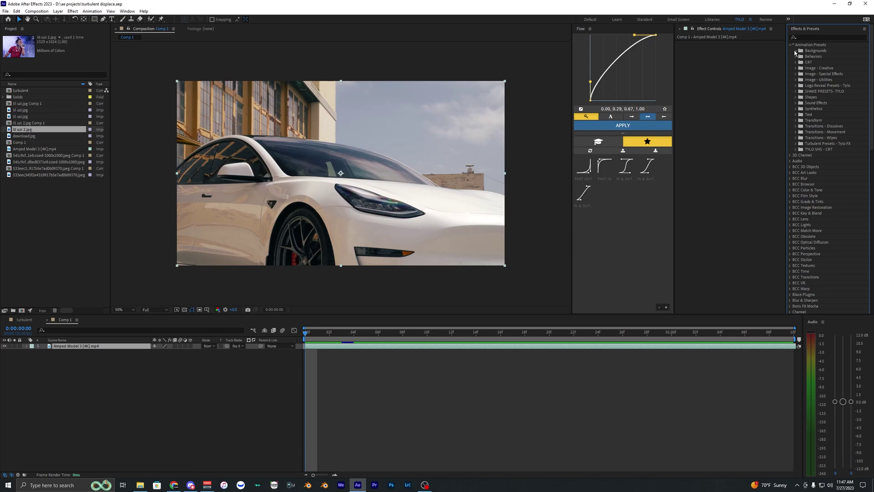
left_click(796, 50)
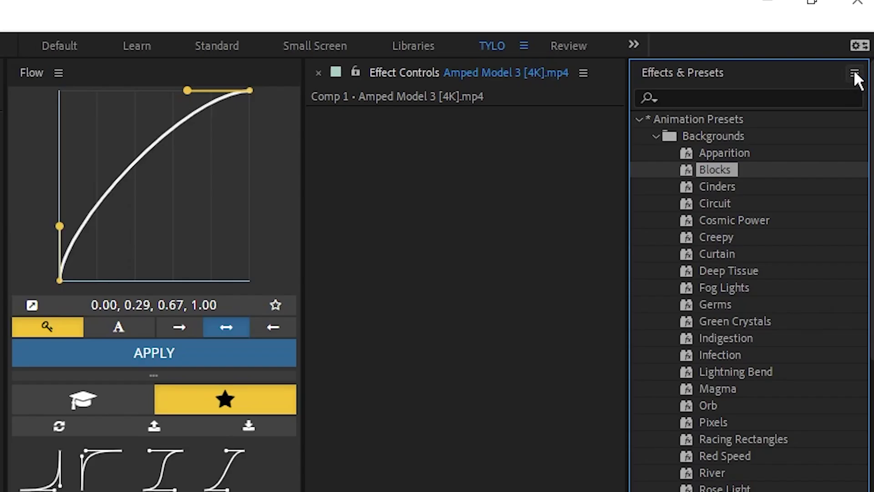
left_click(864, 28)
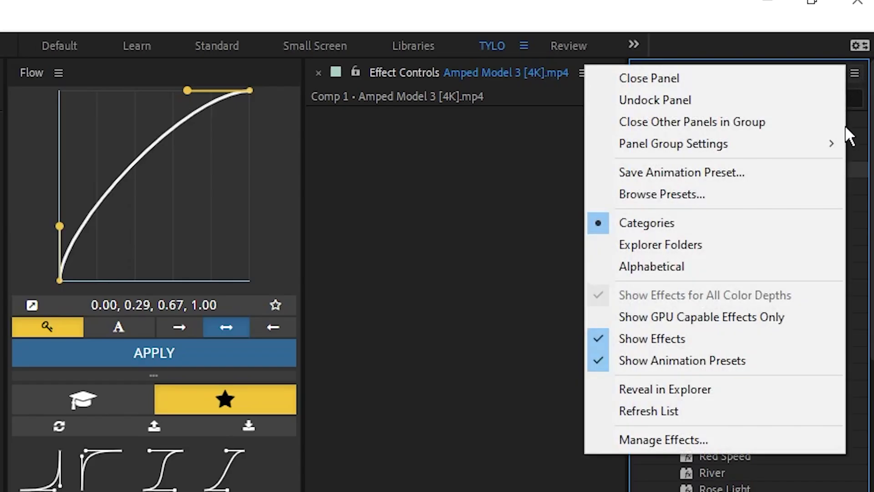
left_click(720, 385)
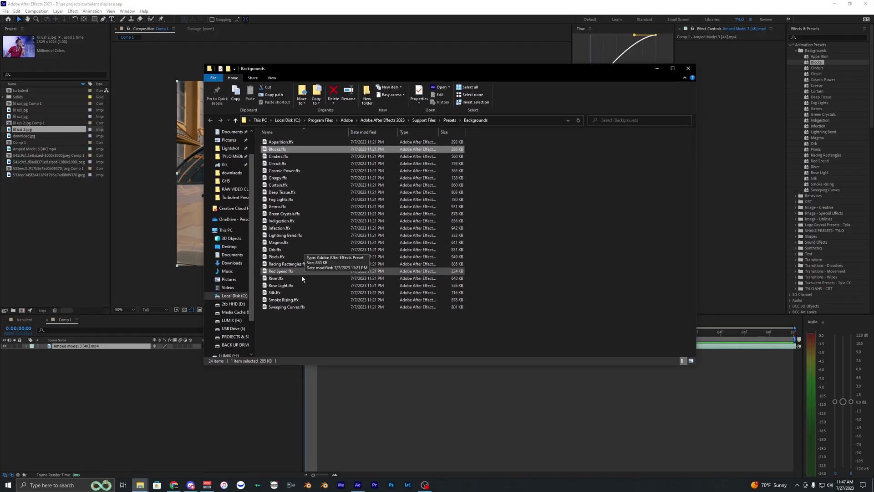
Go up from the Backgrounds folder to the main Presets folder and look over its preset folders
left_click_drag(300, 332, 309, 156)
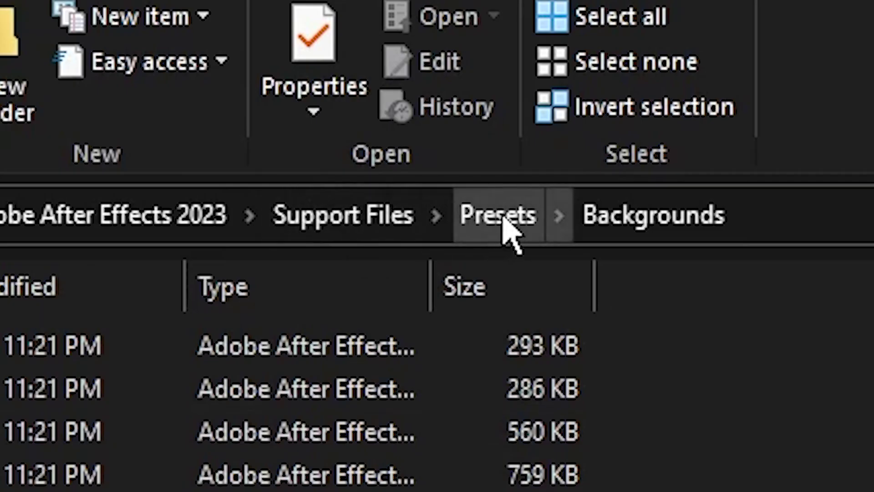
left_click(503, 224)
left_click_drag(290, 276, 290, 144)
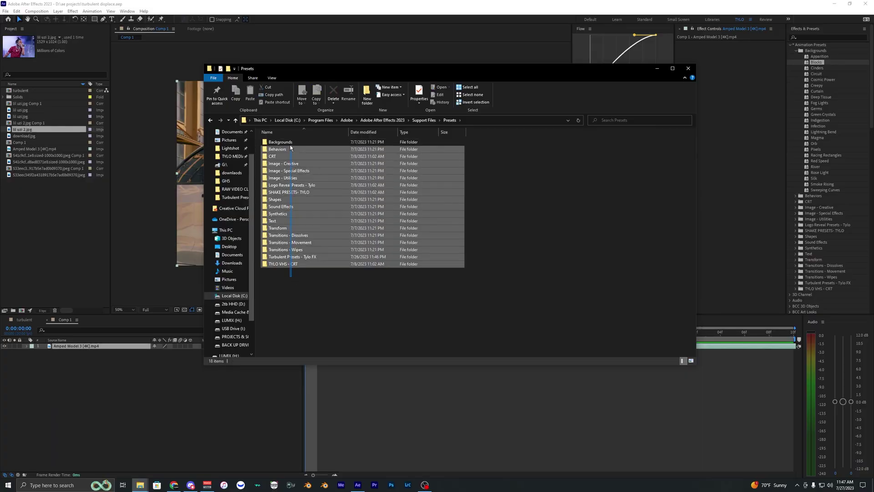
left_click(300, 282)
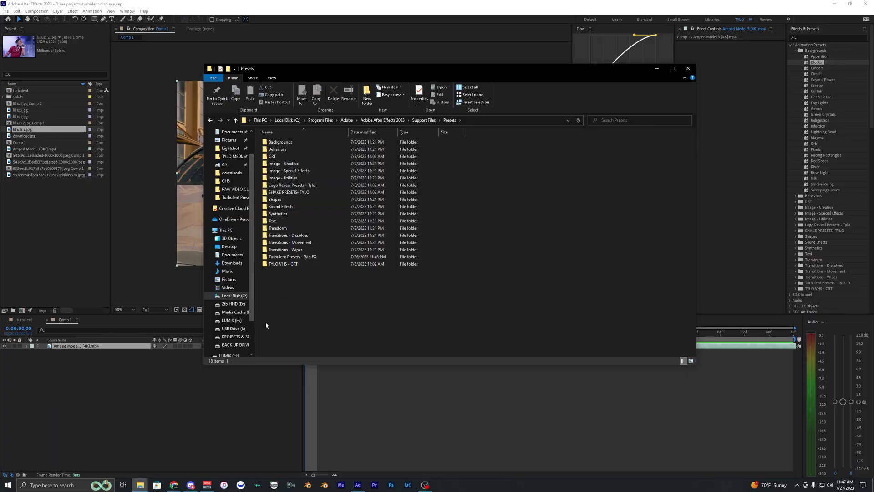
Try to copy the Turbulent Presets - Tylo FX folder from the 2tb HHD (D:) drive into the Presets folder
left_click(140, 485)
left_click(115, 458)
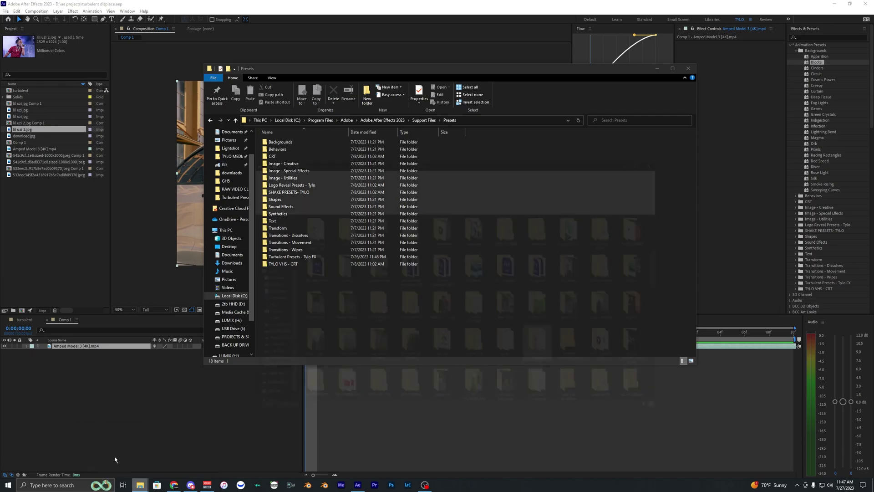
left_click_drag(714, 293, 324, 302)
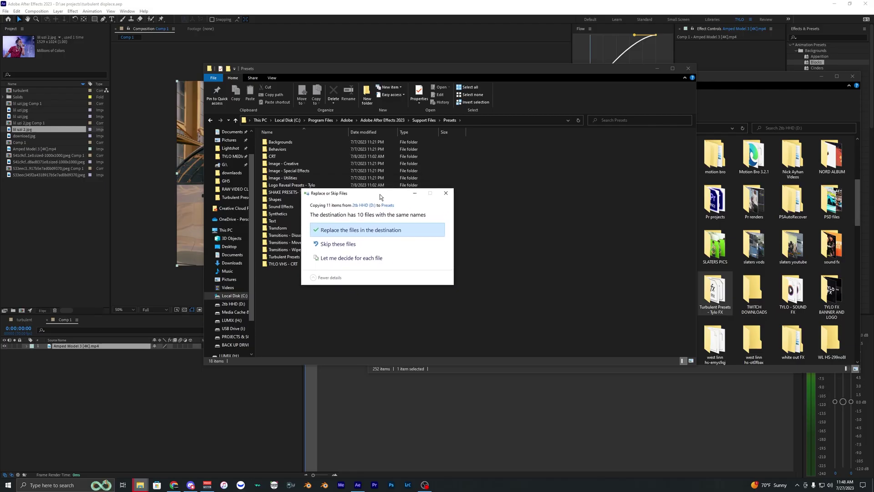
left_click_drag(380, 197, 373, 186)
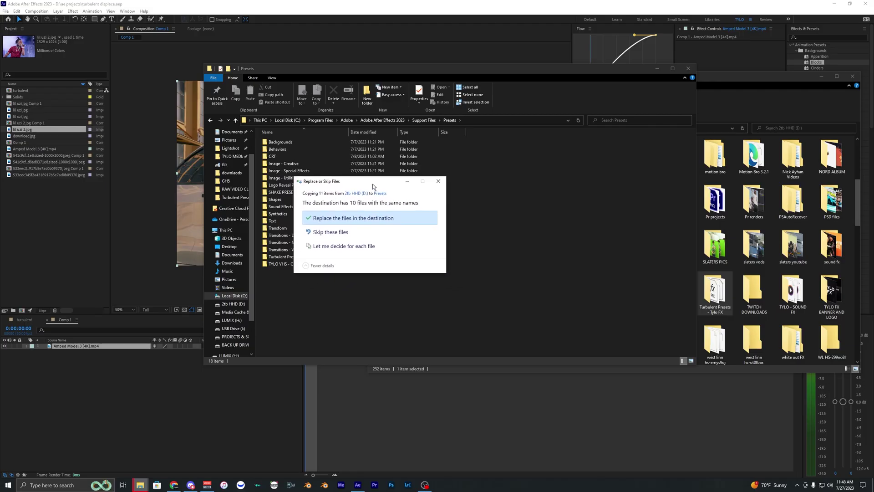
left_click(438, 181)
left_click(318, 257)
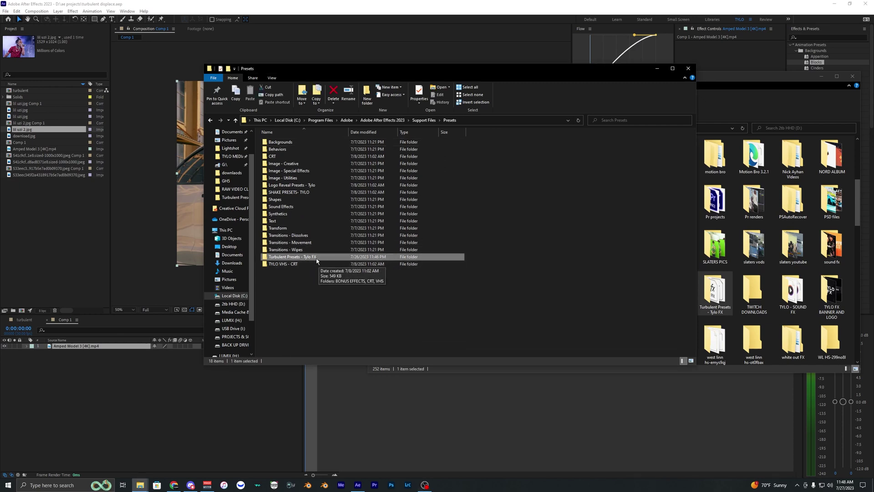
Return to After Effects, select the Amped Model 3 clip, and refresh the list of effects and presets
left_click(336, 384)
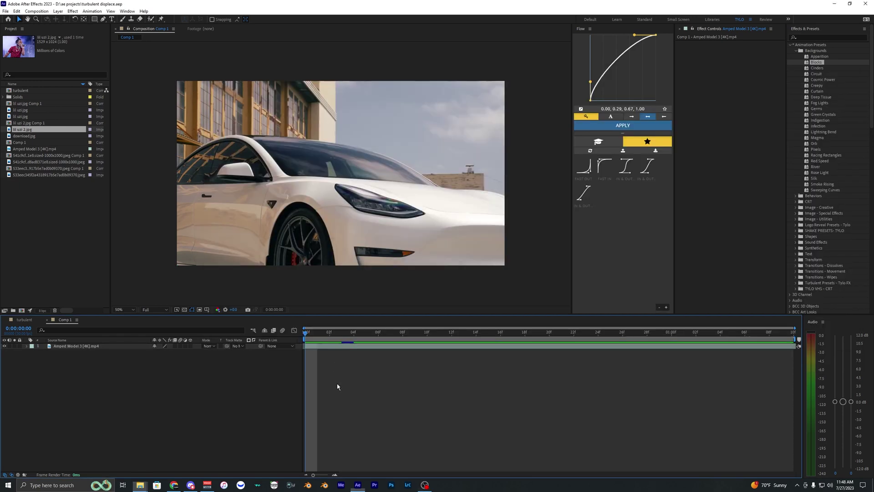
left_click(324, 347)
left_click(865, 28)
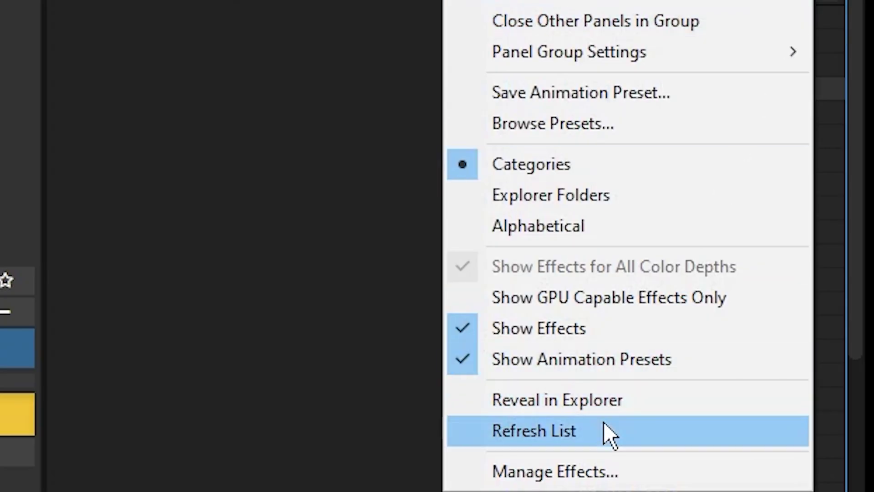
left_click(812, 146)
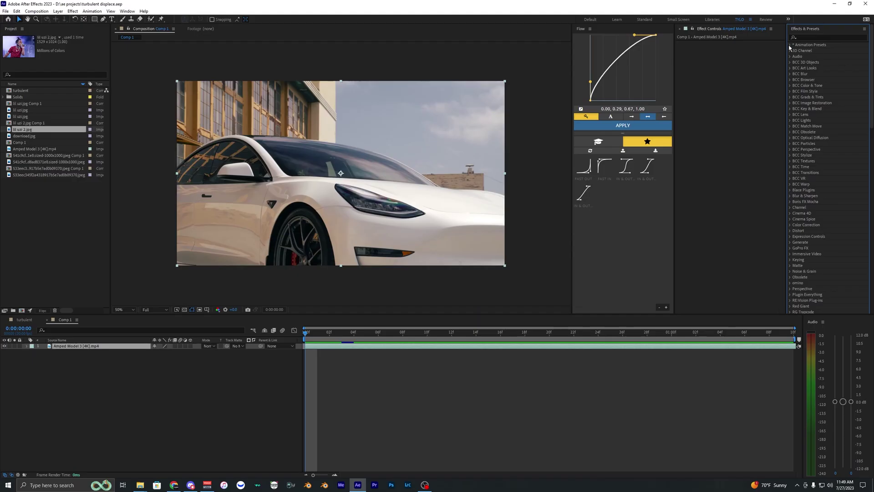
Apply the Turbulent 1 - BIG preset from the Turbulent Presets - Tylo FX folder to the Amped Model 3 clip and preview it
left_click(790, 45)
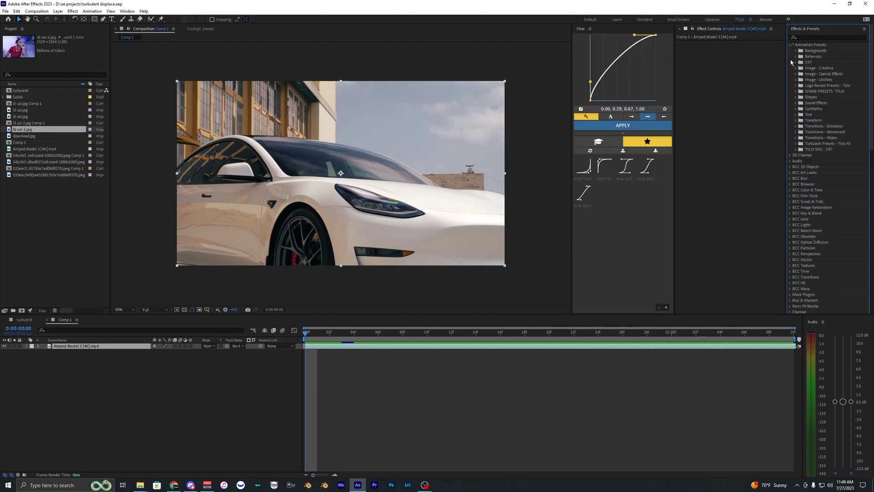
left_click(796, 144)
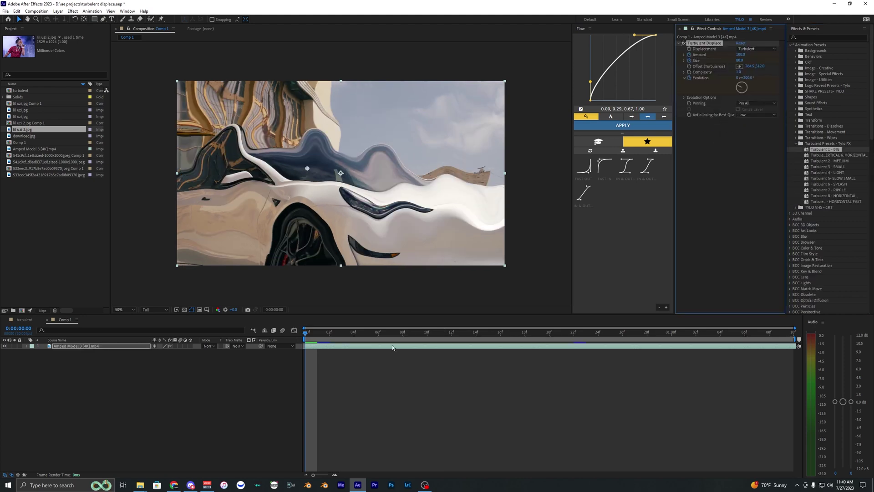
left_click(374, 353)
left_click(334, 346)
left_click(326, 351)
key("space")
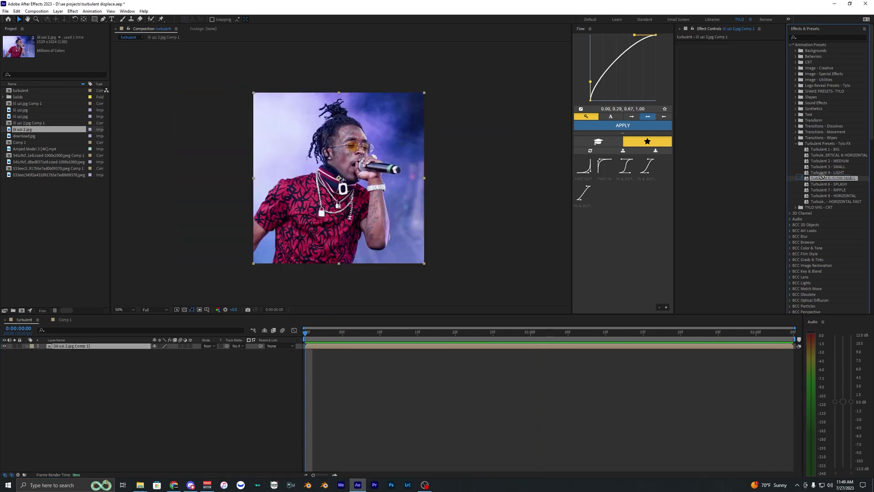
Apply the Turbulent 5 - SLOW SMALL preset to the lil uzi 2.jpg Comp 1 layer, preview it, and adjust its turbulence offset
left_click_drag(717, 105, 717, 105)
key("space")
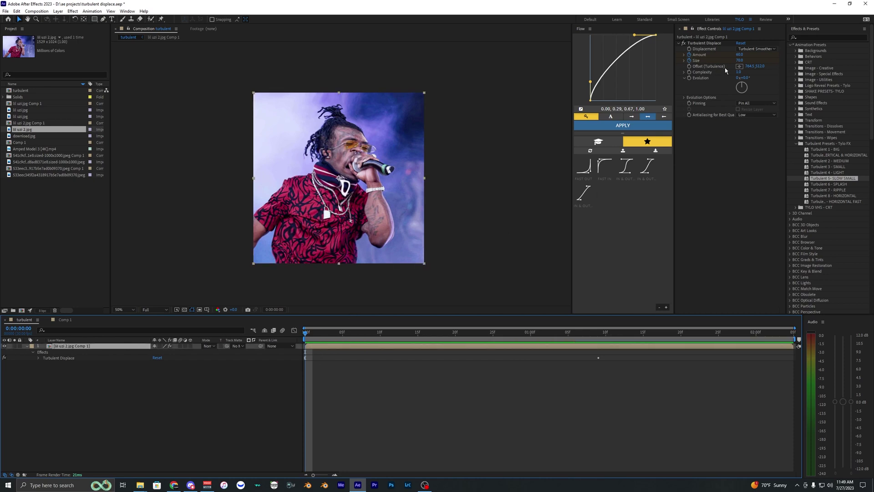
left_click_drag(748, 67, 711, 66)
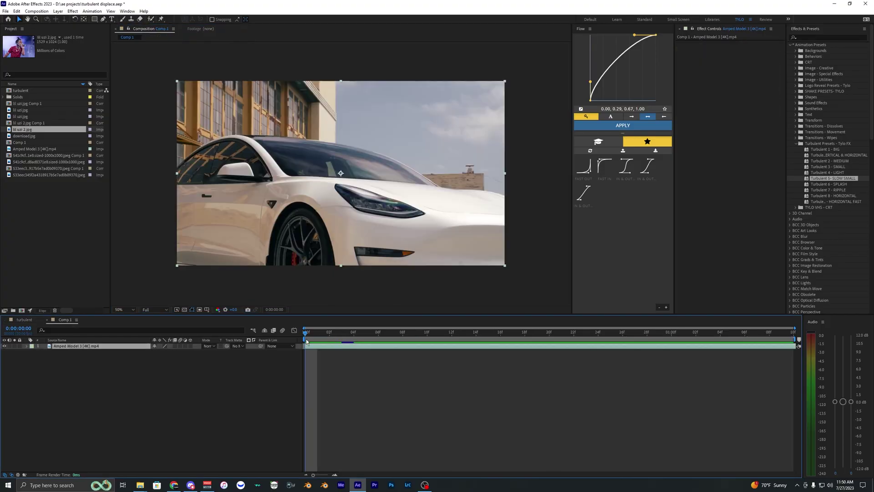
Apply the HORIZONTAL FAST turbulent preset to the Amped Model 3 clip and move its turbulence offset point to the frame's centre
left_click_drag(841, 201, 707, 142)
left_click_drag(280, 178, 340, 173)
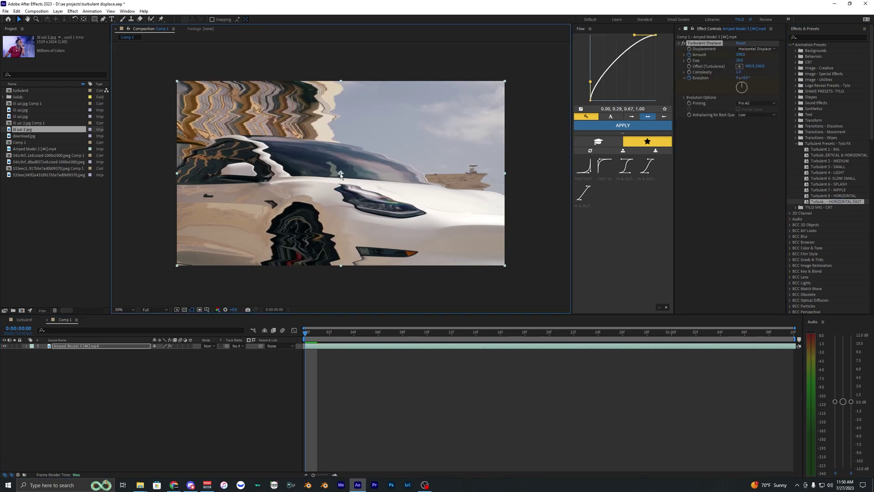
Play back the horizontal distortion on the Amped Model 3 clip several times to examine the motion
key("space")
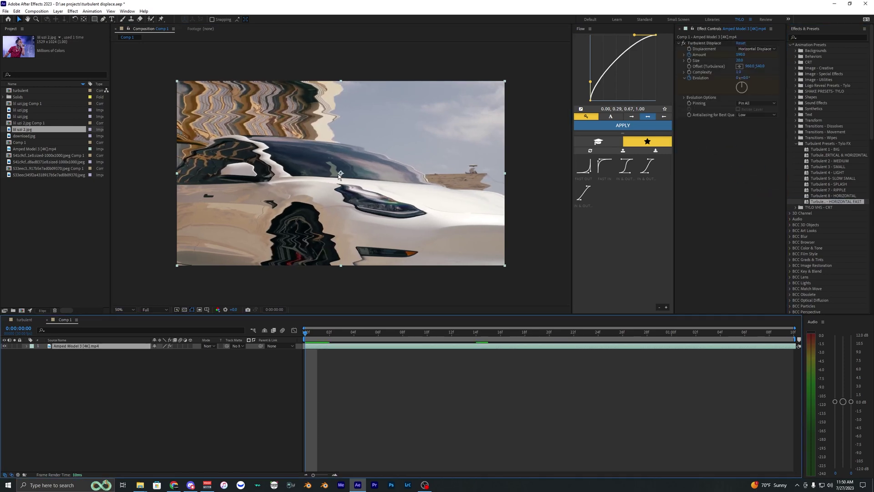
key("space")
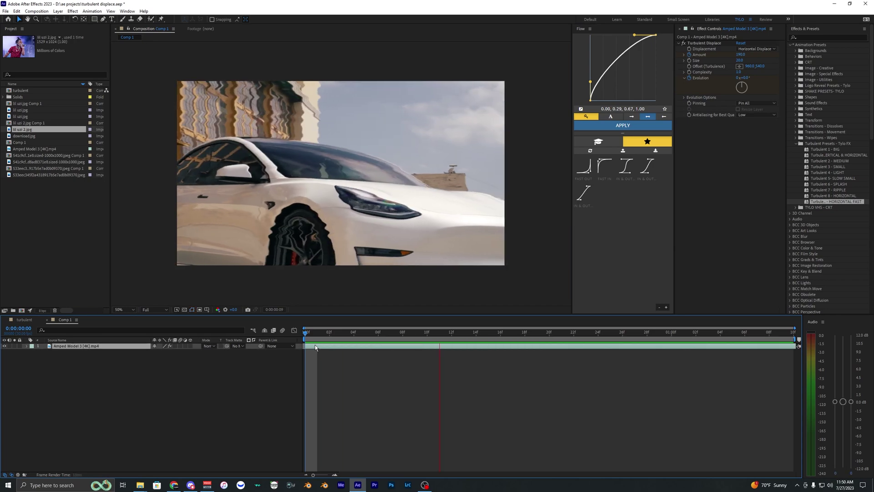
key("space")
left_click(325, 346)
key("space")
left_click(336, 363)
left_click(332, 347)
key("space")
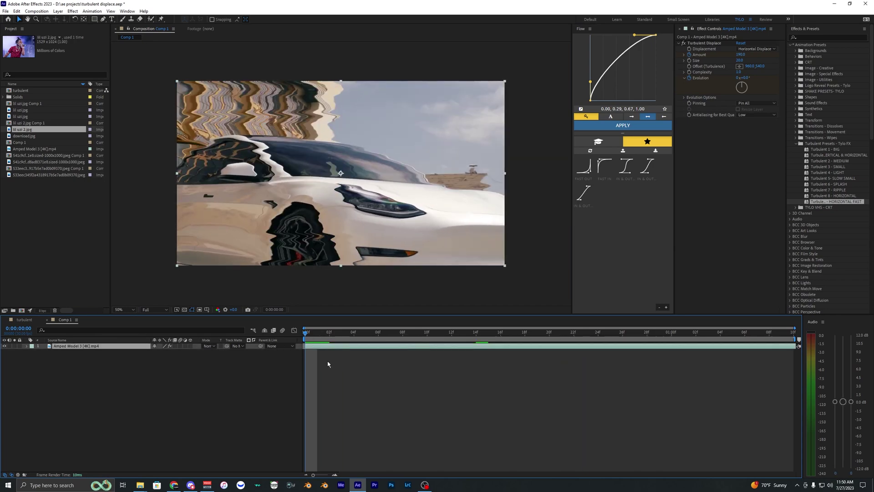
key("space")
key("space")
left_click(321, 362)
left_click(318, 348)
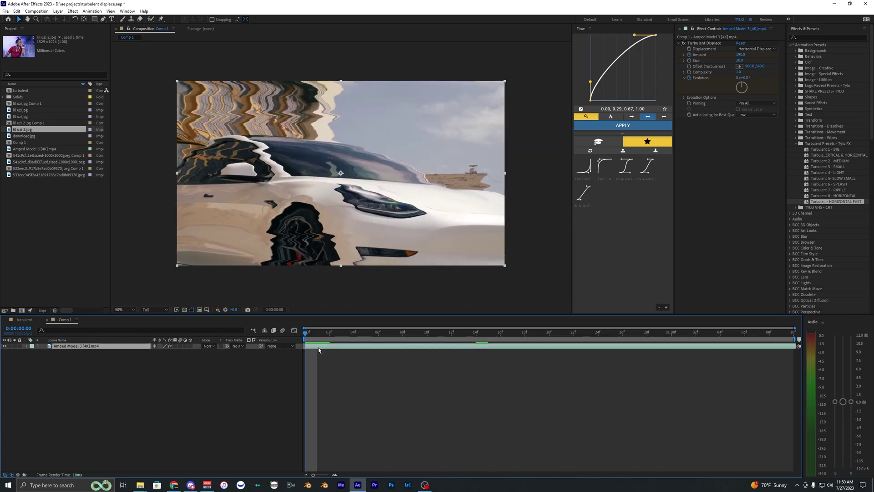
Remove Turbulent Displace from the Amped Model 3 clip and apply the Turbulent 8 - HORIZONTAL preset instead
left_click(699, 43)
key("Delete")
left_click_drag(836, 196, 724, 155)
left_click(339, 362)
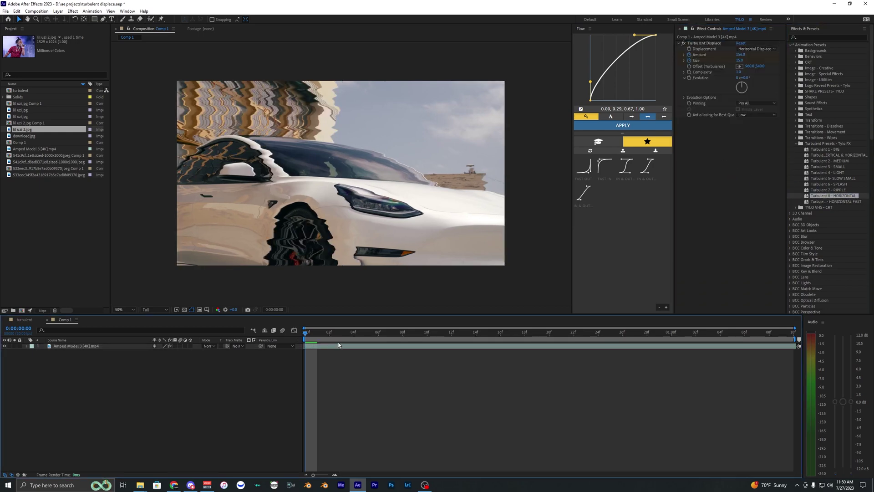
Undo the Turbulent 8 - HORIZONTAL preset, then apply the VERTICAL & HORIZONTAL turbulent preset to the Amped Model 3 clip and preview it
left_click(339, 345)
key("ctrl+z")
double_click(840, 155)
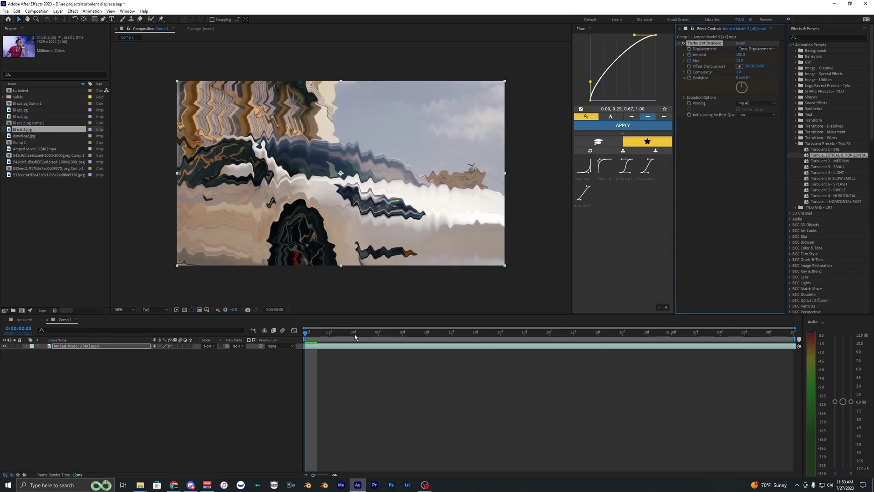
key("space")
key("space")
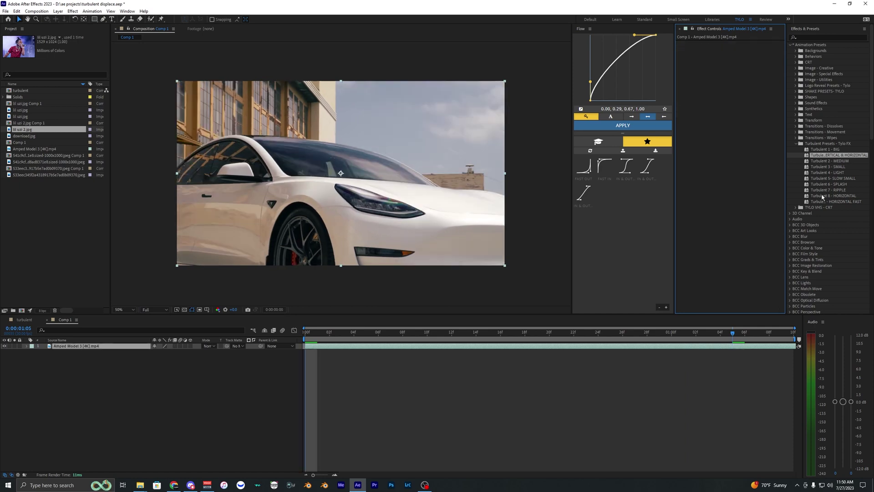
Try the Turbulent 3 - SMALL preset on the Amped Model 3 clip, preview it, and undo it
left_click_drag(829, 167, 313, 245)
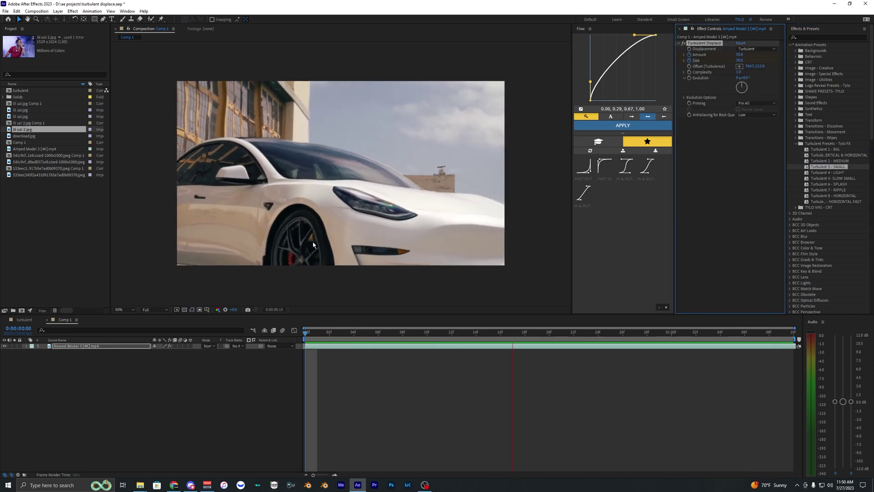
key("space")
key("ctrl+z")
Try the Turbulent 5 - SLOW SMALL preset on the Amped Model 3 clip, preview it, and undo it
double_click(833, 178)
key("space")
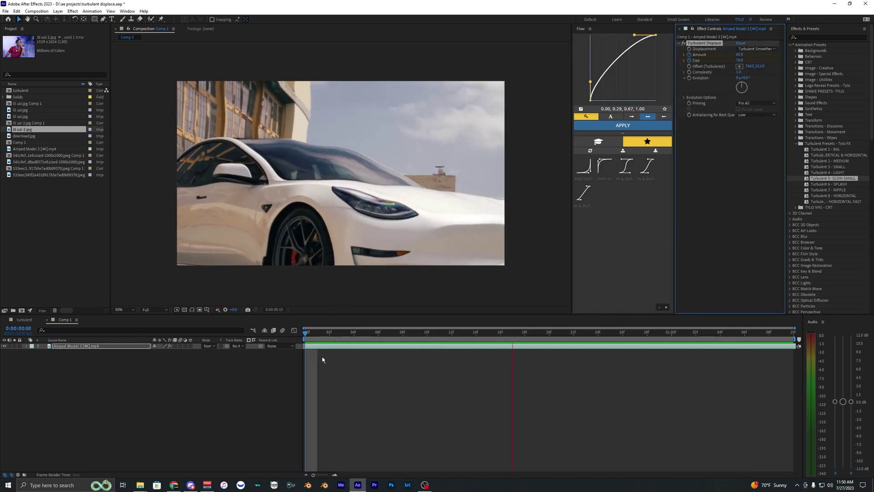
key("space")
key("ctrl+z")
key("ctrl+z")
left_click(345, 365)
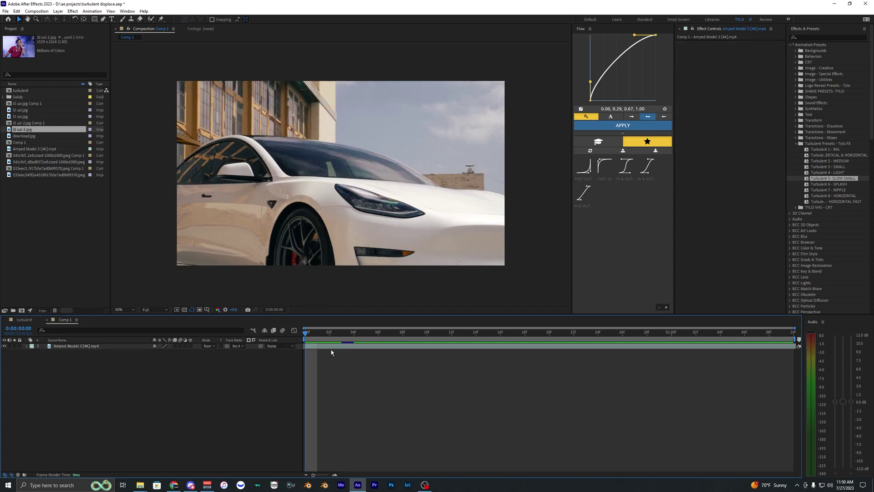
Deselect the Amped Model 3 clip and save the turbulent displace project
left_click(331, 347)
left_click(323, 360)
key("ctrl+s")
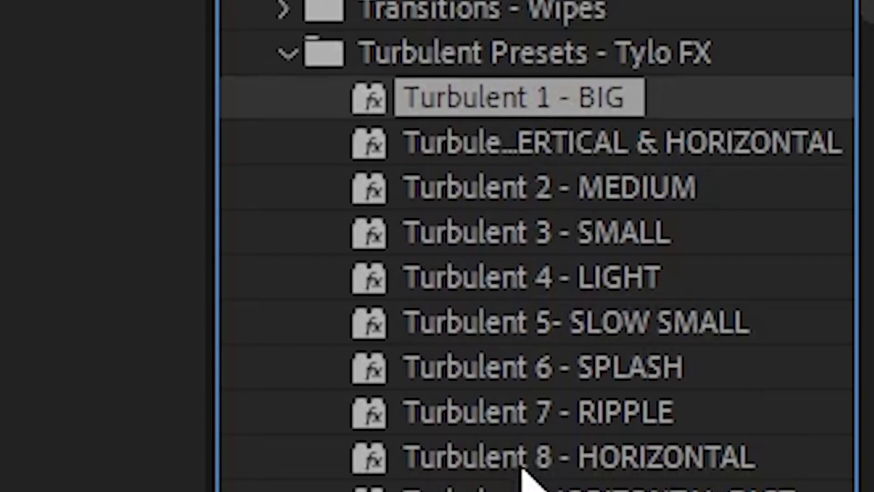
Select all presets in the Turbulent Presets - Tylo FX folder, from Turbulent 1 - BIG through HORIZONTAL FAST
left_click(527, 476, "shift")
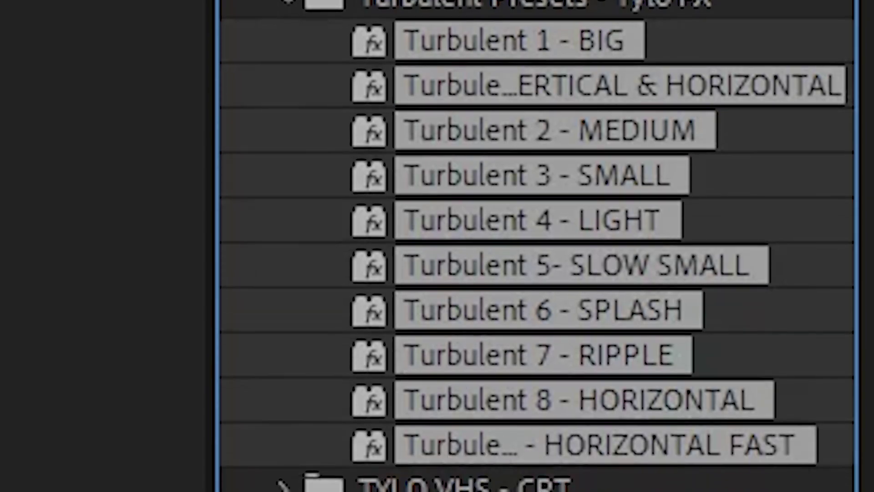
left_click(319, 347)
left_click(316, 351)
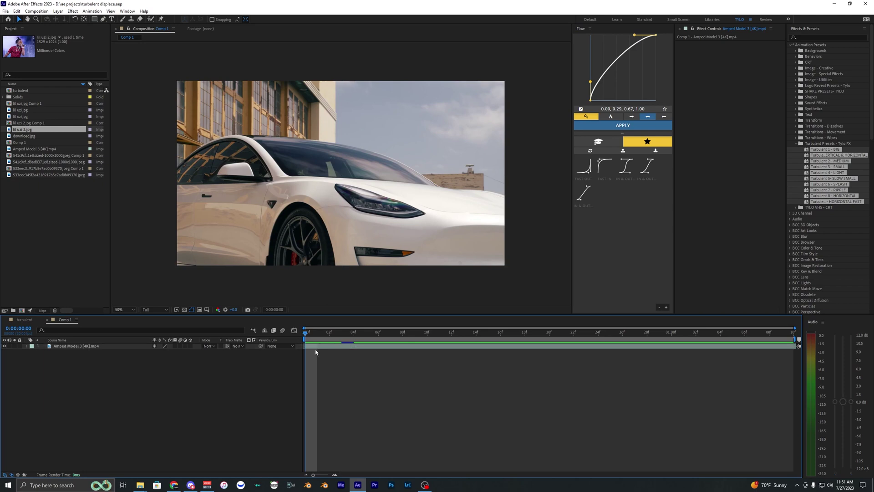
left_click(314, 347)
left_click(313, 351)
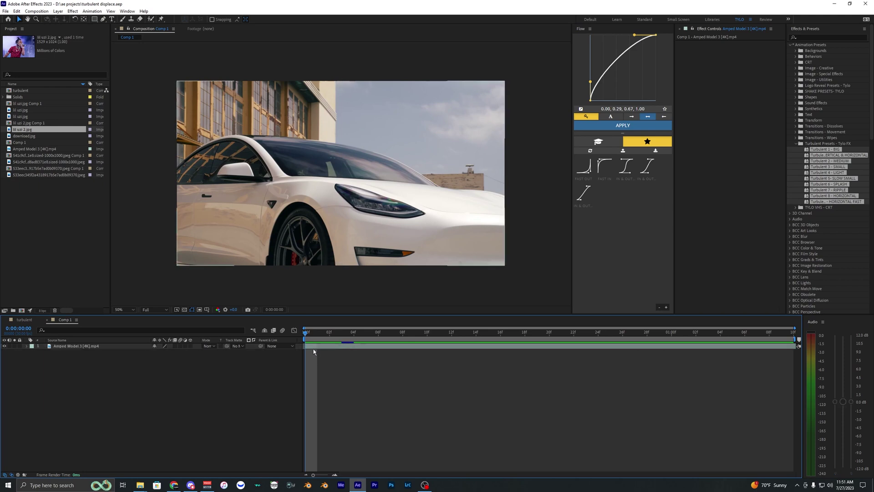